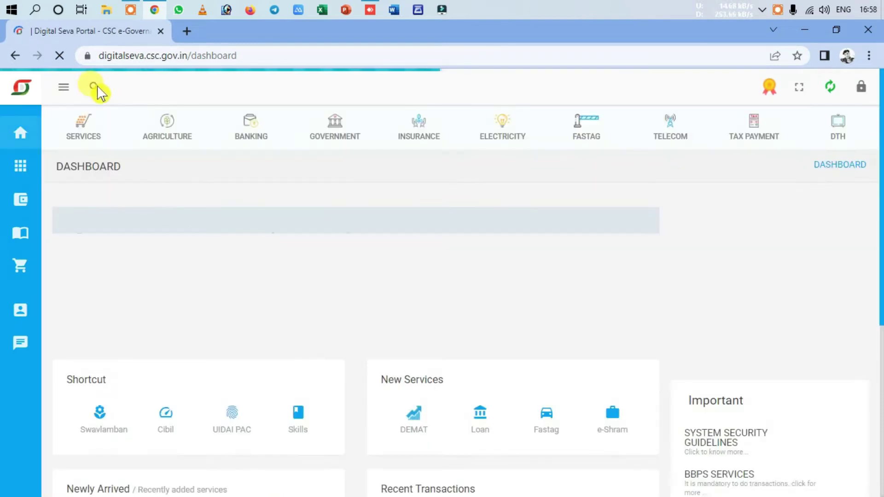
Step: Search the services for 'pancard' to open the Pan Document Tracker in a new tab
click(96, 87)
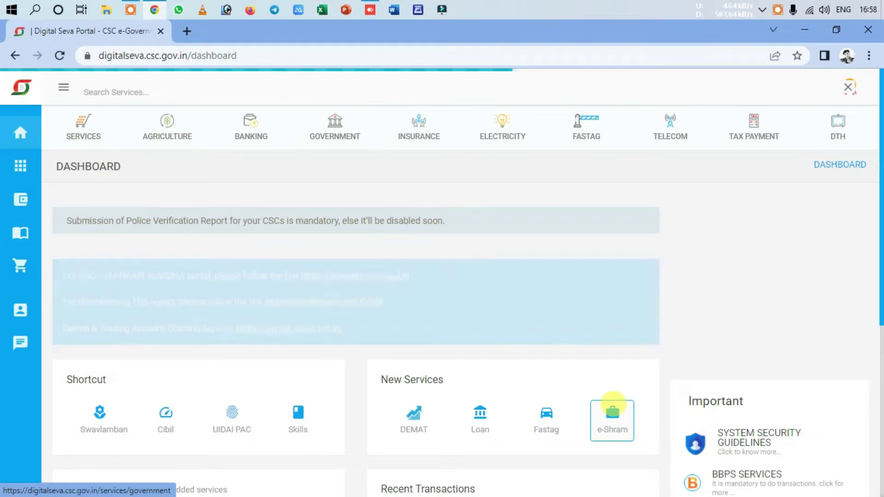
text(pancard)
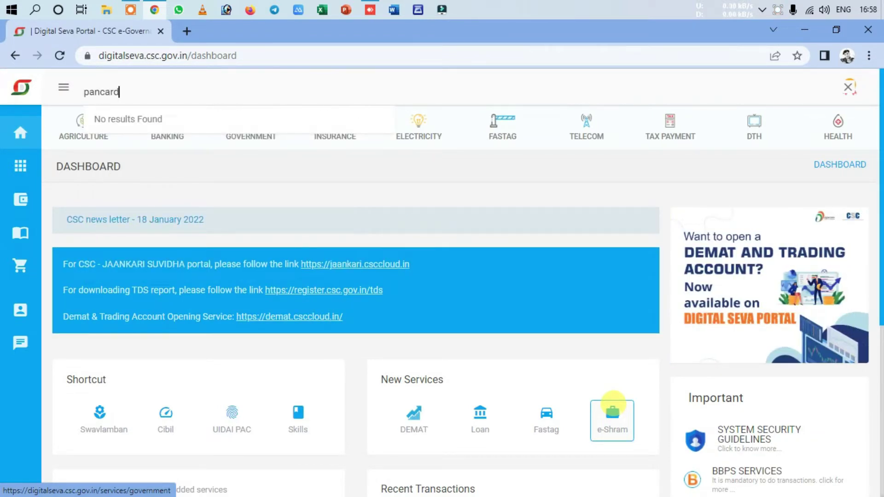
key(Return)
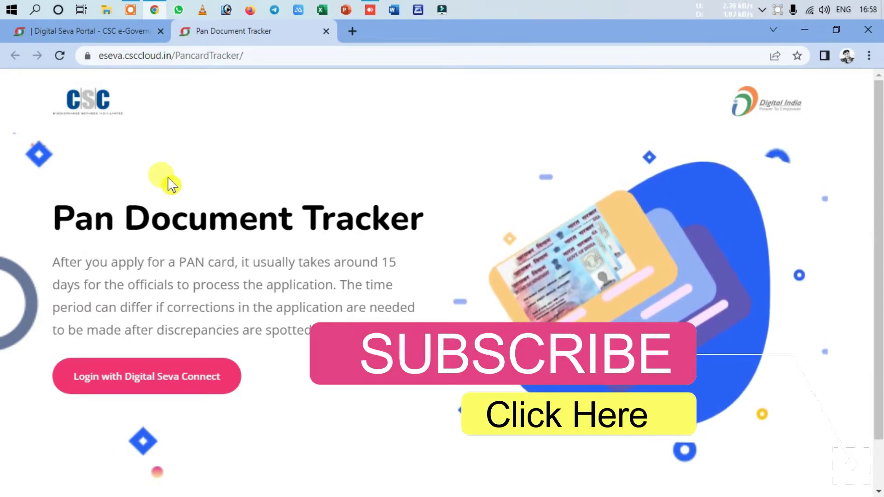
Step: Sign in with Digital Seva Connect from the Pan Document Tracker page
click(148, 383)
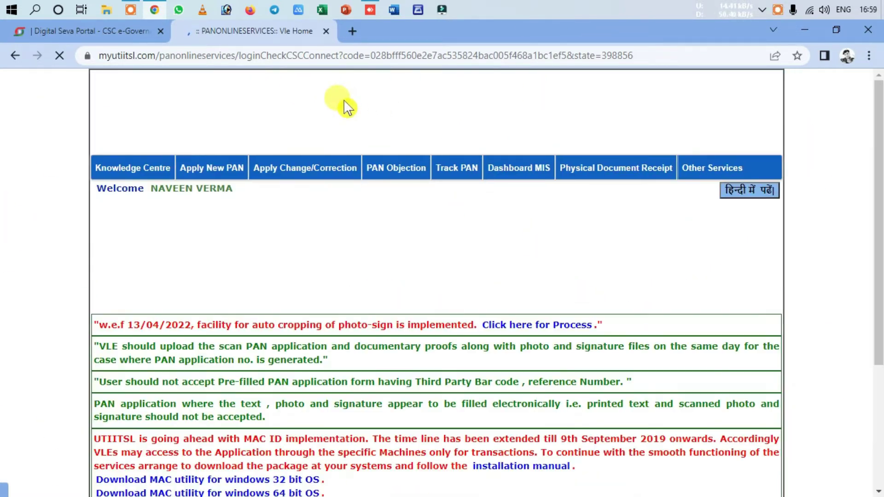
Step: Start a new PAN change/correction (CSF) application from the Apply Change/Correction menu
mouse_move(210, 171)
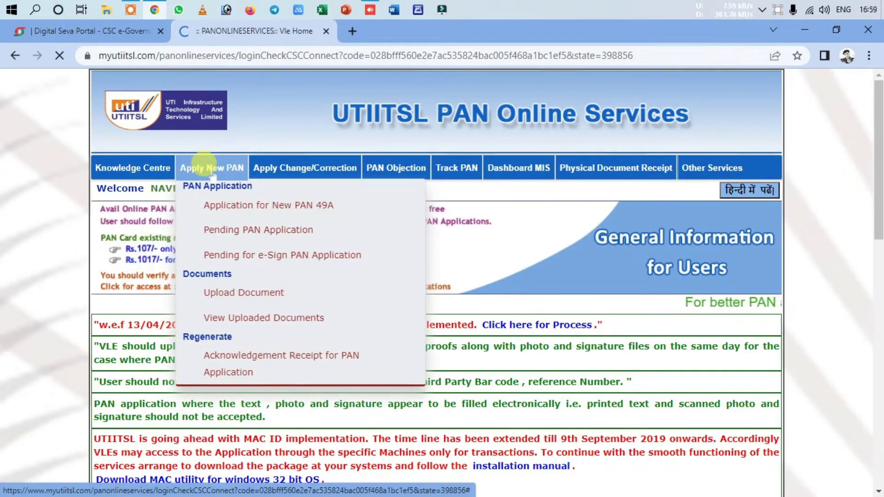
mouse_move(295, 168)
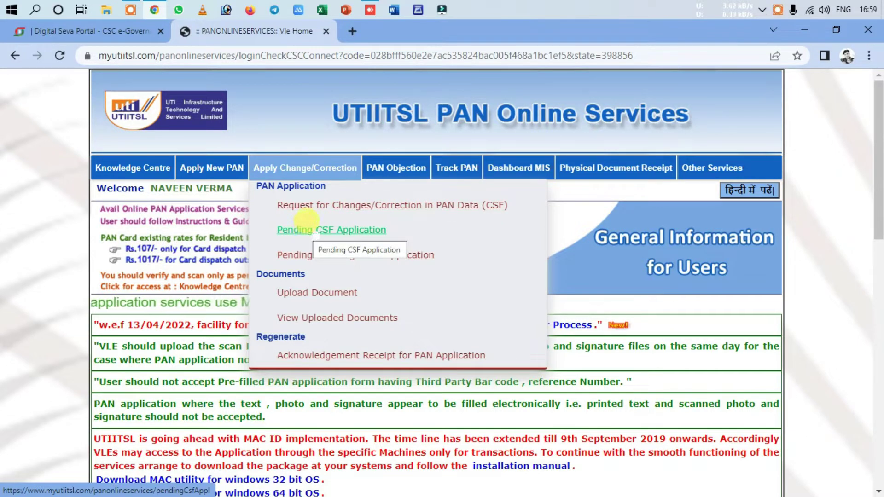
click(324, 207)
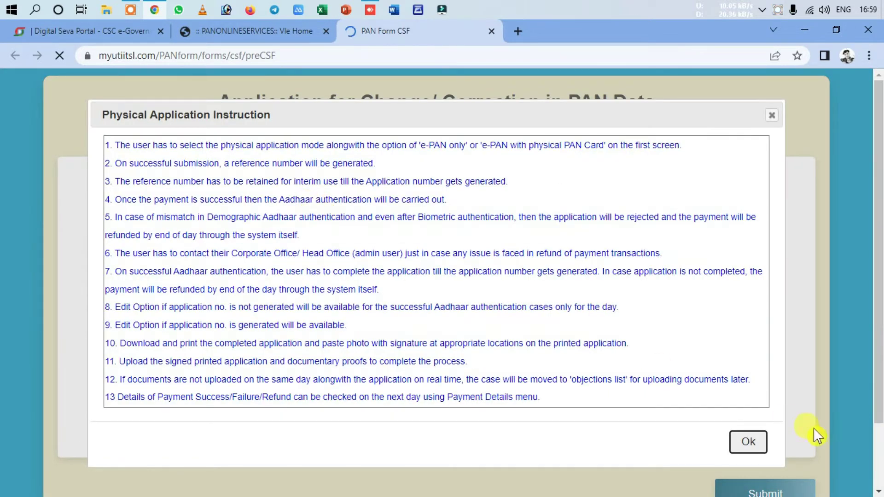
Step: Dismiss the physical application instructions and enter the applicant's PAN in capitals
click(746, 442)
click(465, 285)
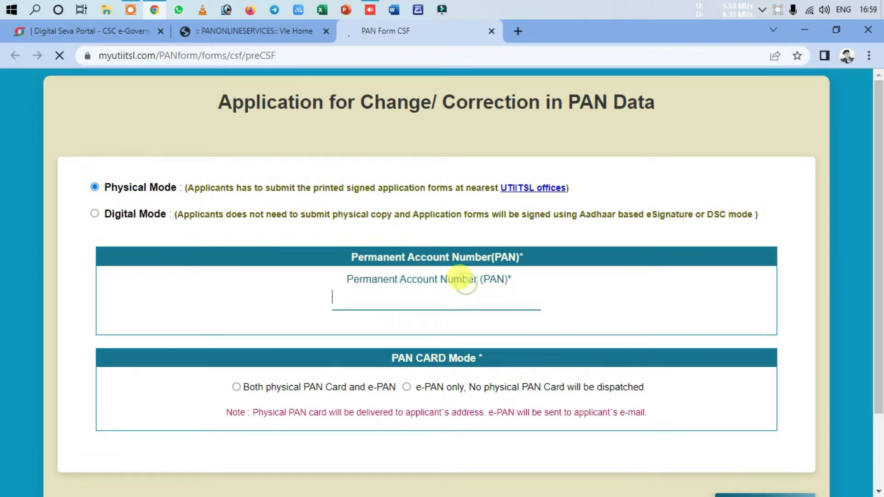
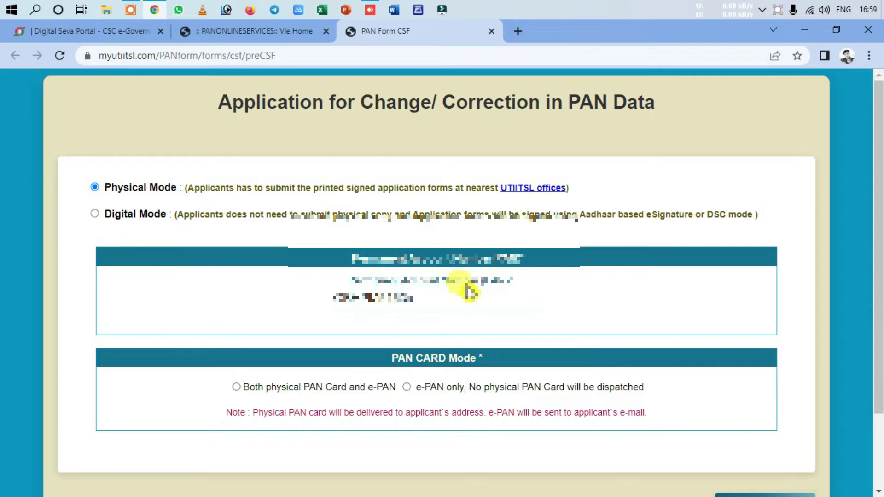
click(583, 315)
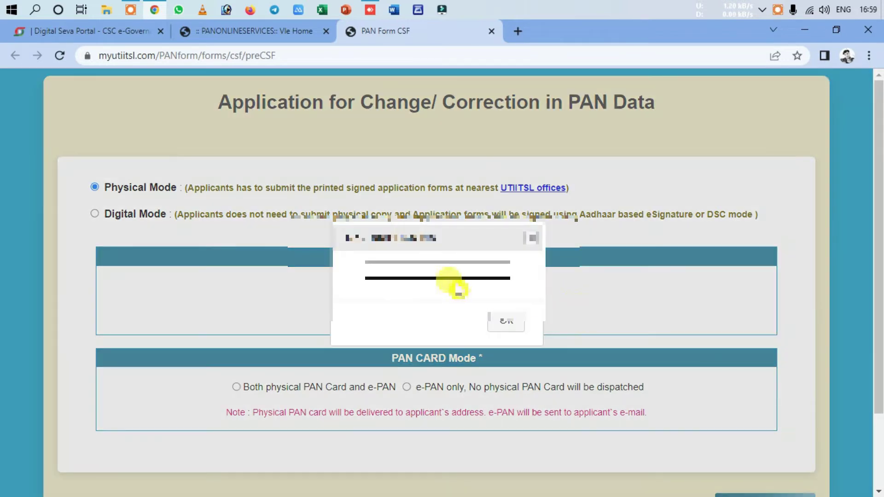
Step: Fill in and confirm the browser prompt to proceed in Physical Mode
text(AB)
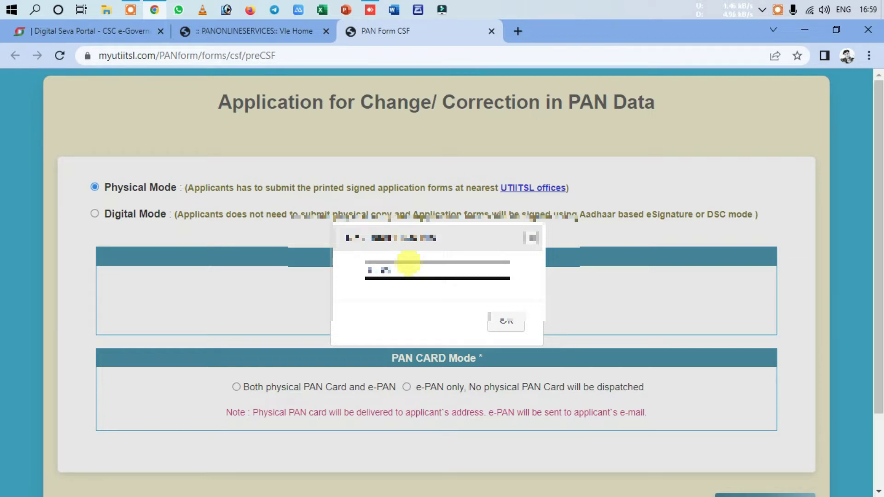
text(CD)
click(414, 289)
click(505, 318)
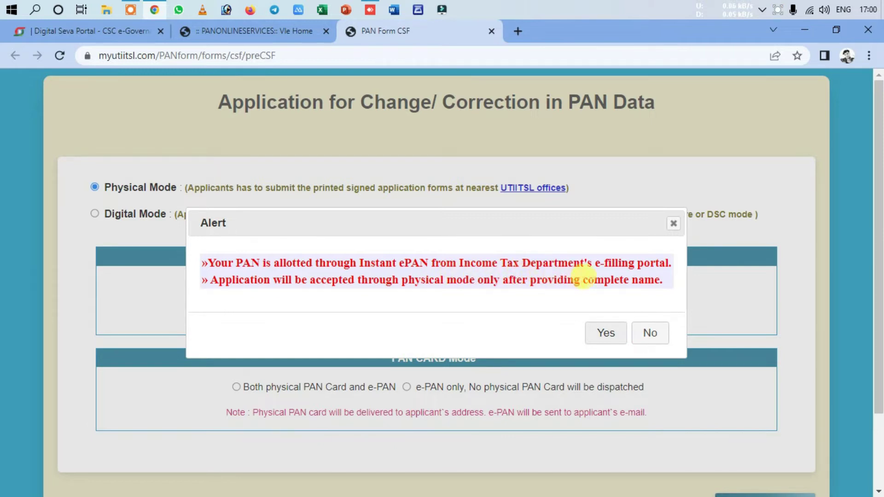
Step: Accept the Instant ePAN alert, choose both physical PAN Card and e-PAN, and submit
click(606, 333)
scroll(576, 322, down, 2)
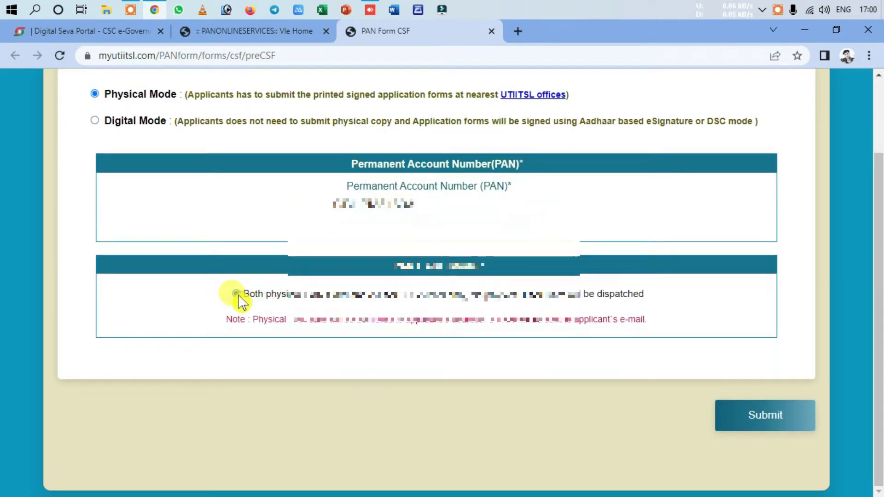
click(236, 294)
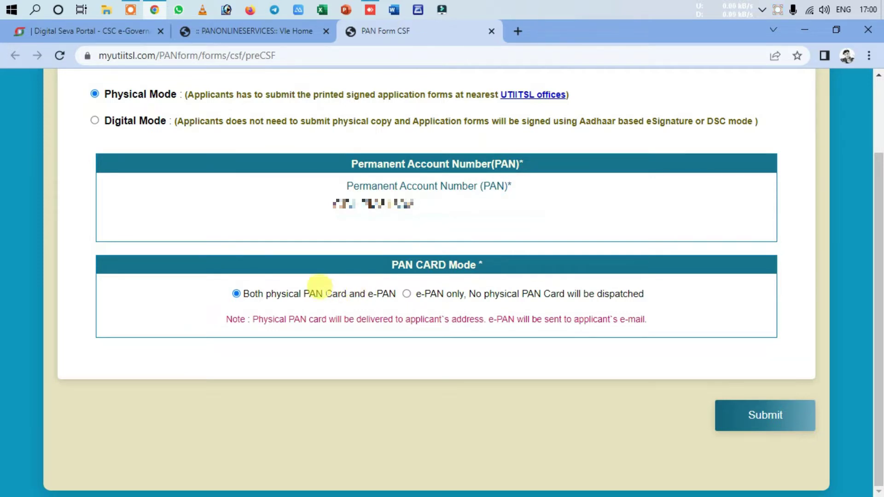
click(761, 413)
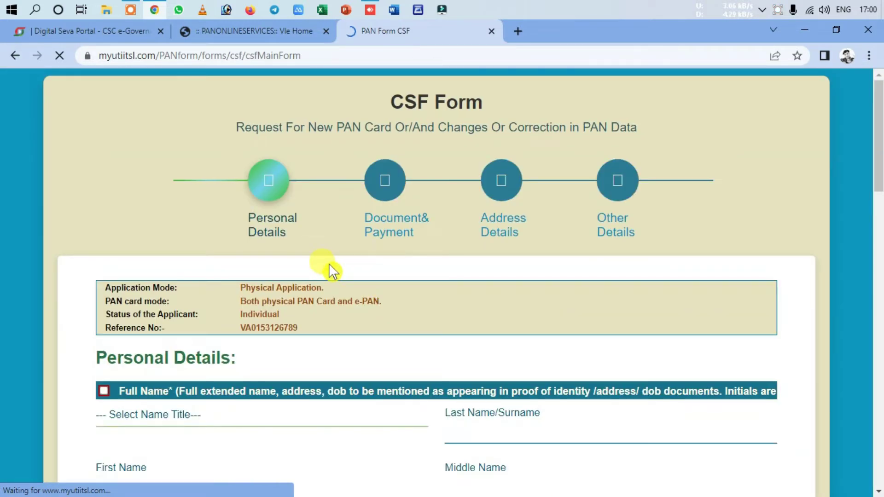
Step: Set the name title to SHRI and enter the applicant's surname and first name
scroll(331, 269, down, 4)
click(143, 229)
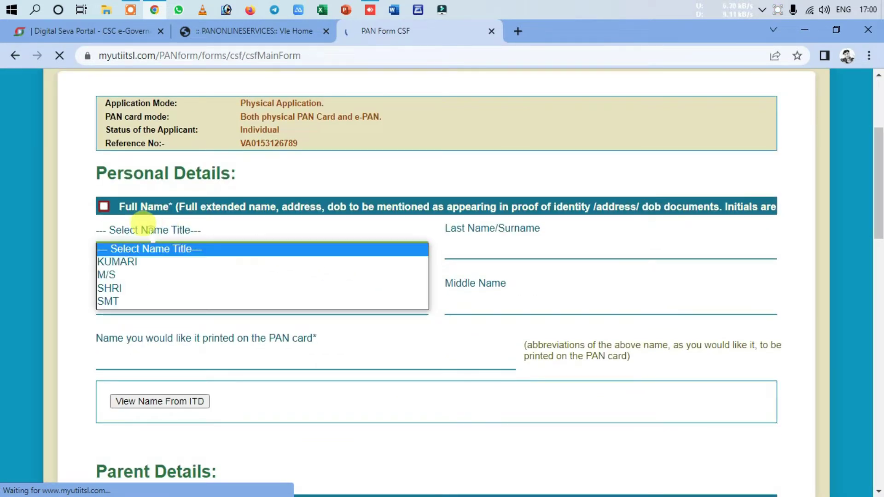
click(152, 289)
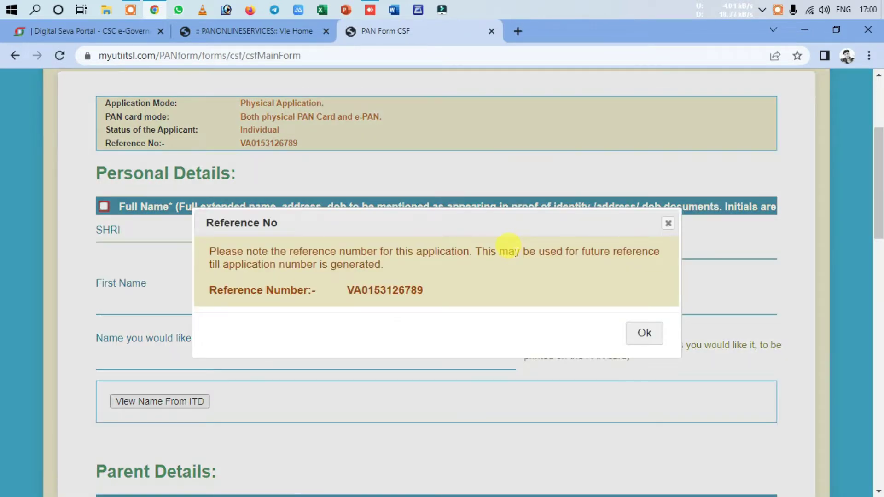
click(645, 333)
click(518, 248)
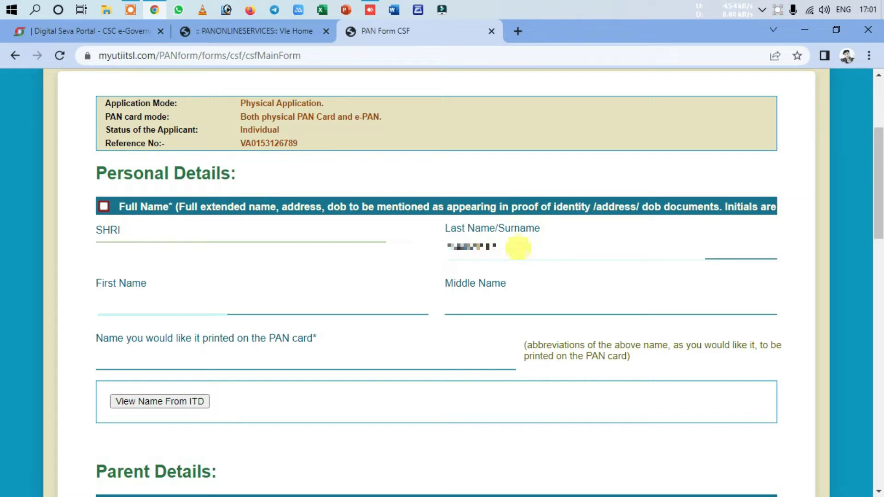
click(120, 302)
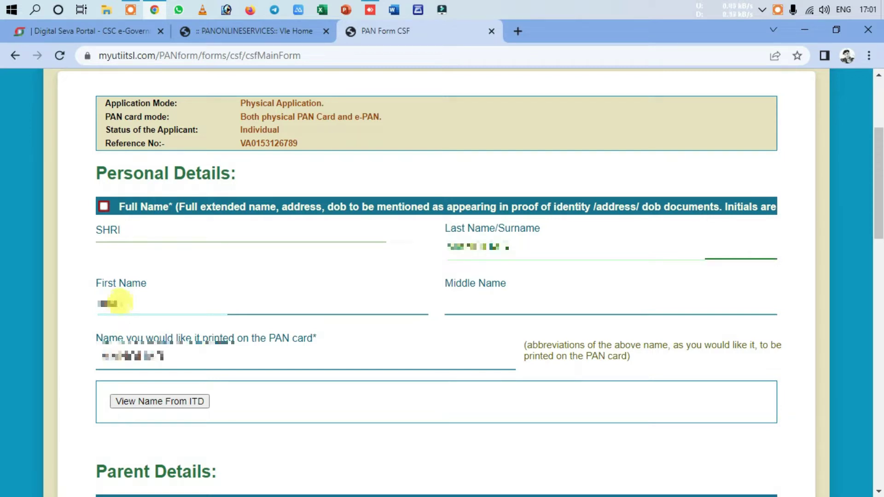
text(KUMAR)
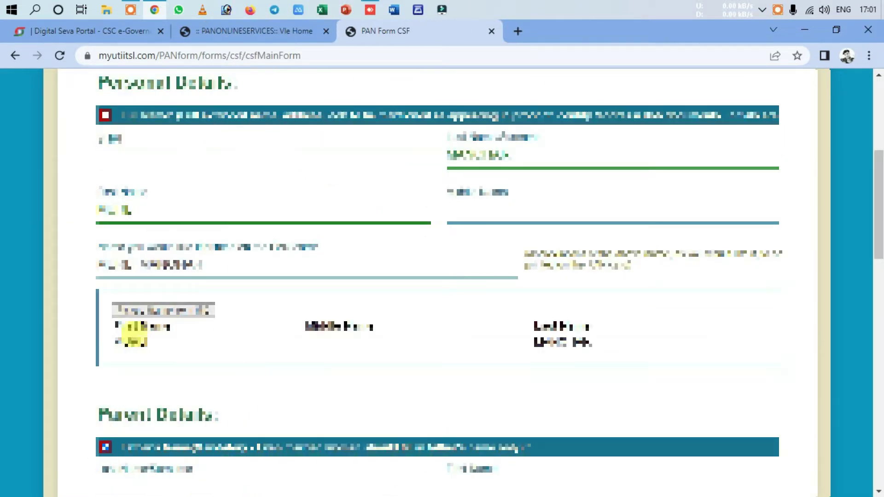
Step: Enter the father's surname under Parent Details and view the father's name from ITD
scroll(339, 375, down, 5)
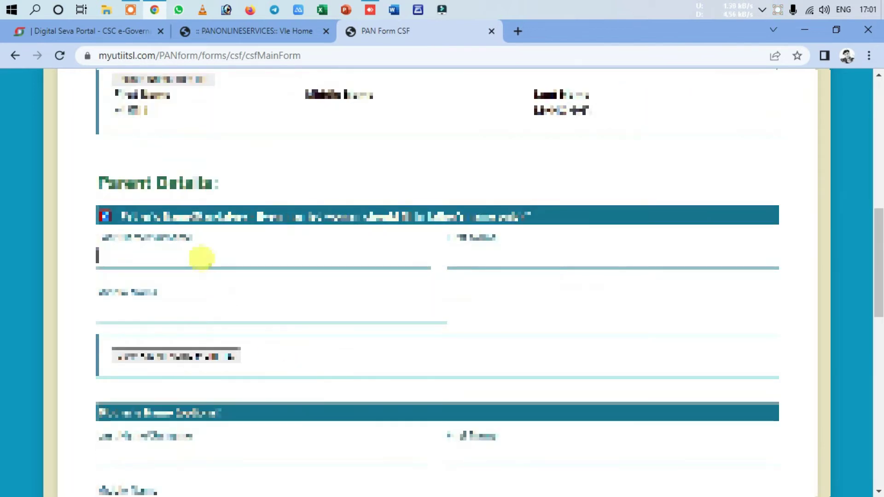
click(201, 258)
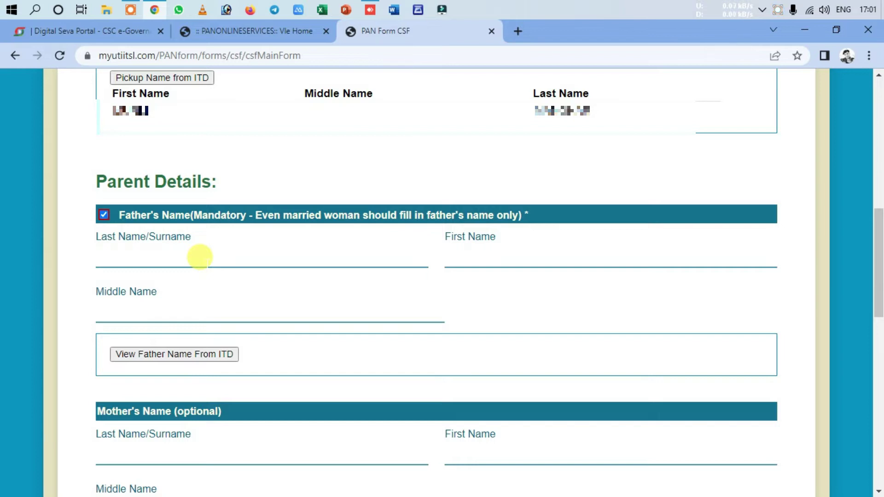
text(aburam)
click(181, 358)
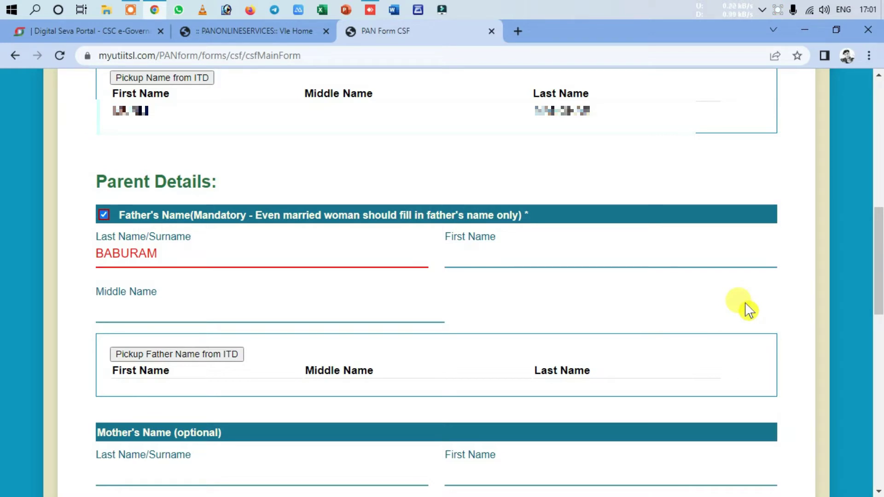
scroll(748, 310, down, 1)
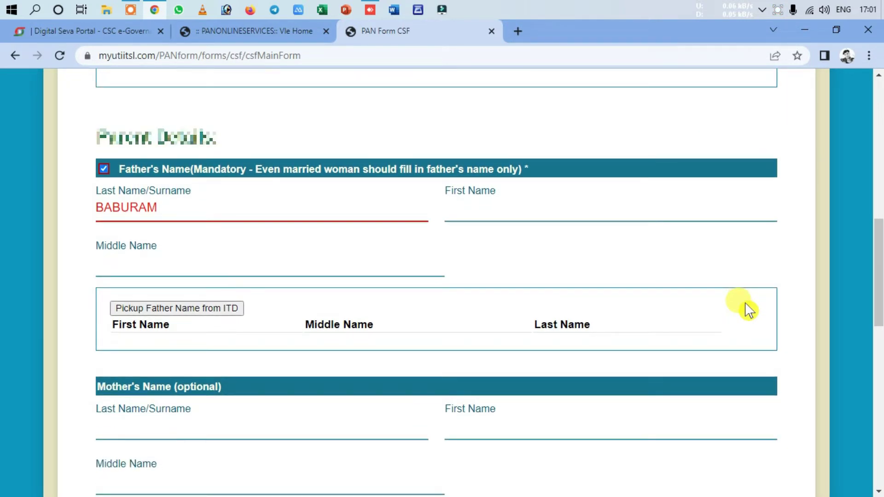
scroll(749, 310, down, 5)
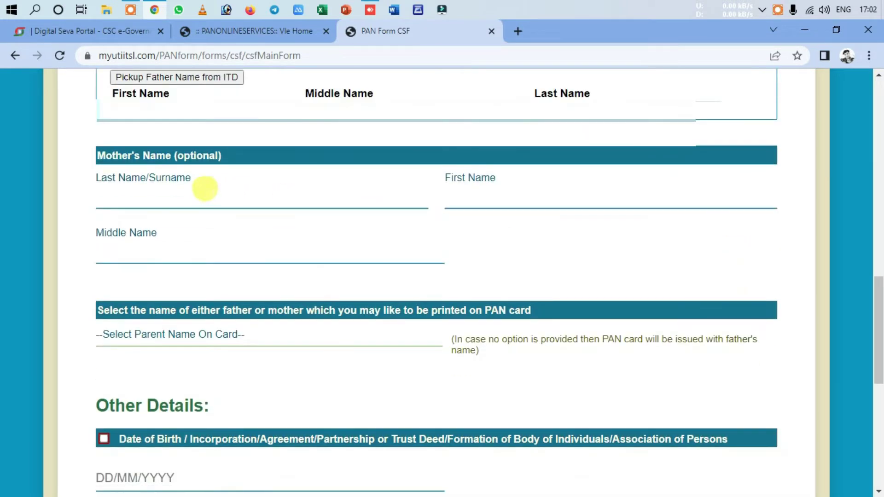
Step: Print the father's name on the PAN card and enter the applicant's date of birth
scroll(491, 292, down, 3)
click(183, 196)
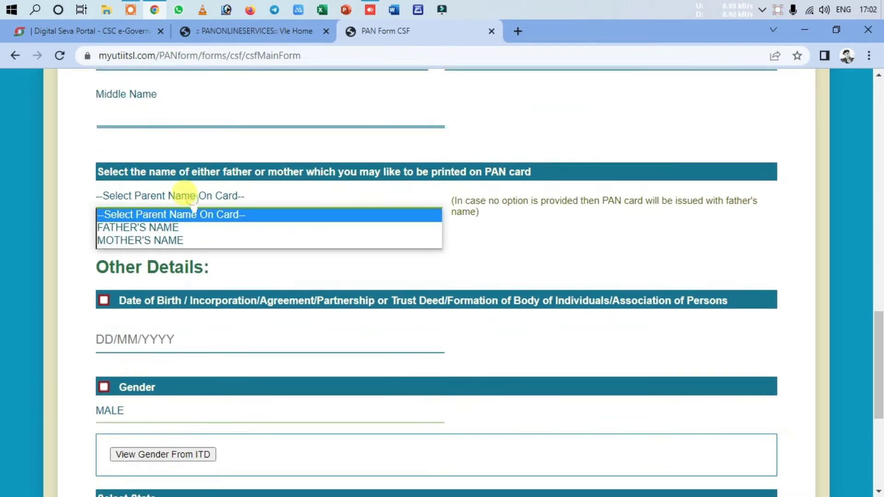
click(187, 225)
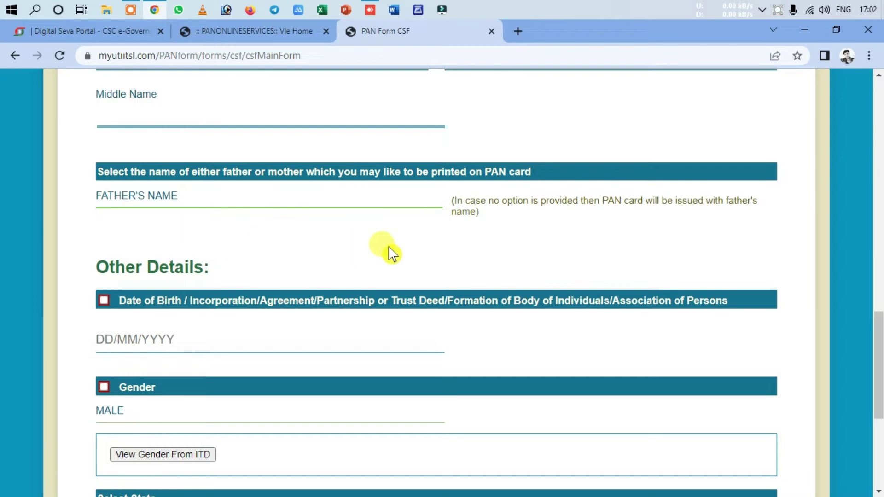
click(126, 342)
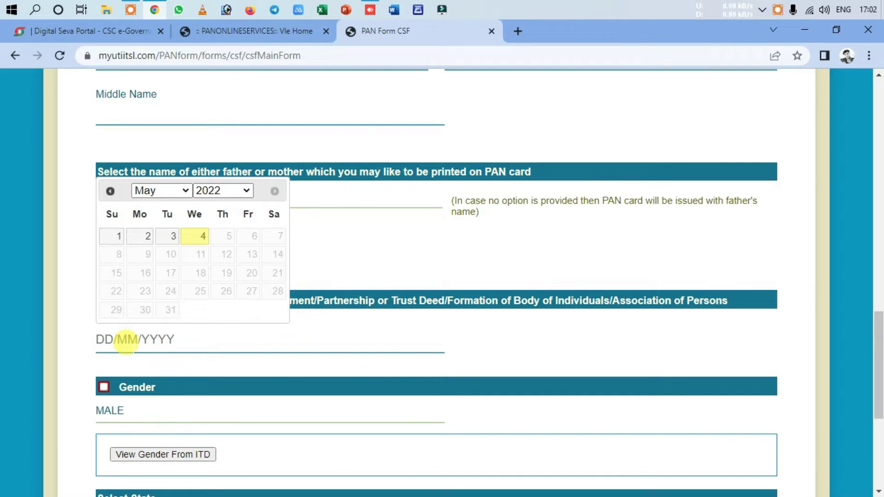
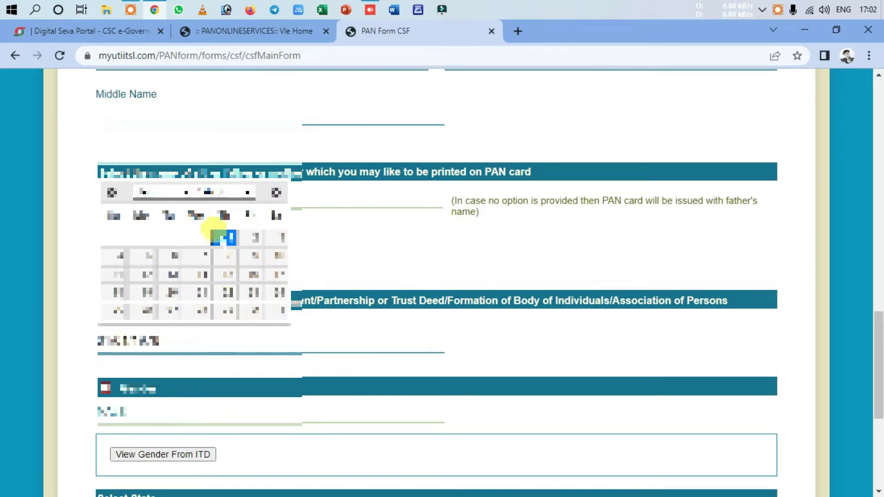
click(224, 238)
Step: Show the ITD-recorded gender (MALE) and select Uttar Pradesh as the state
scroll(291, 370, down, 3)
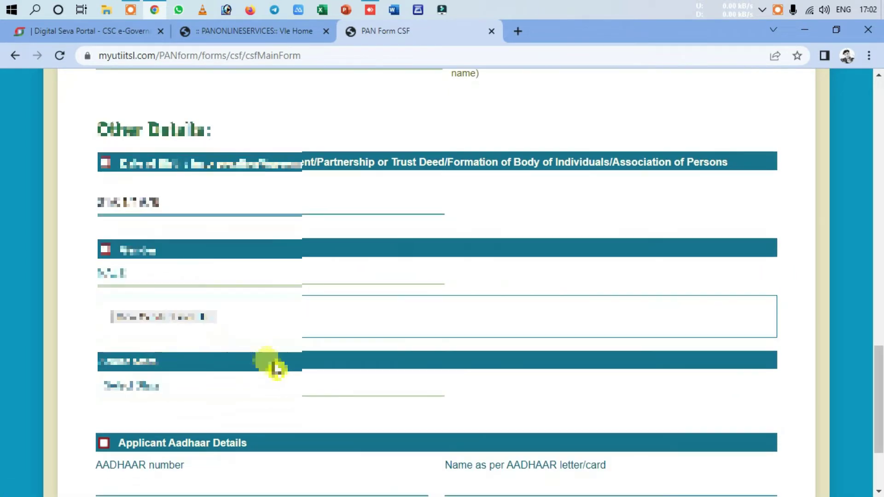
click(189, 320)
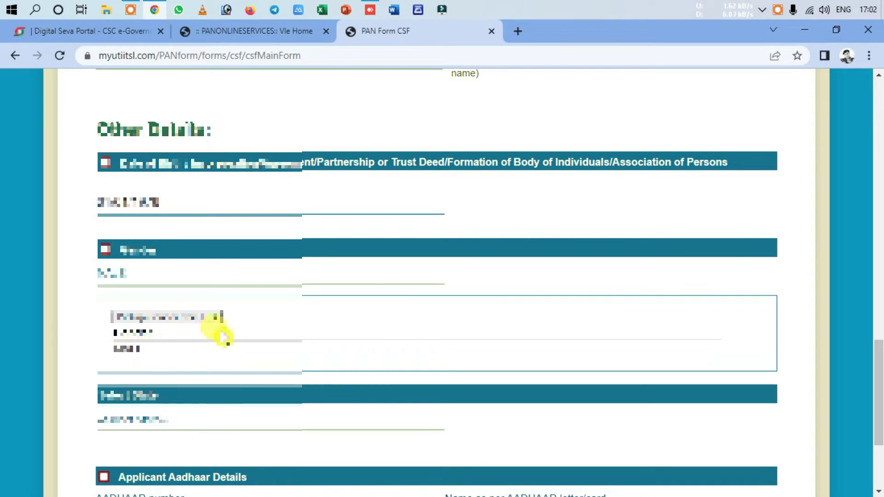
scroll(221, 331, down, 4)
click(194, 255)
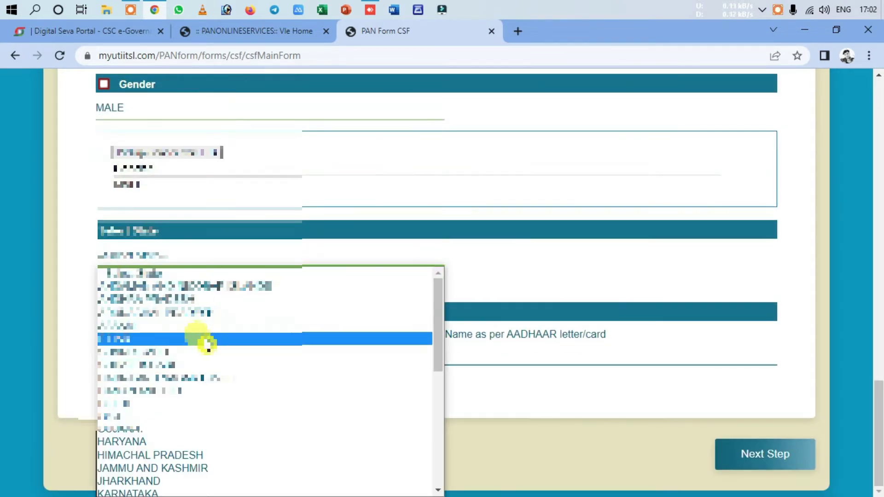
scroll(197, 339, down, 6)
click(184, 468)
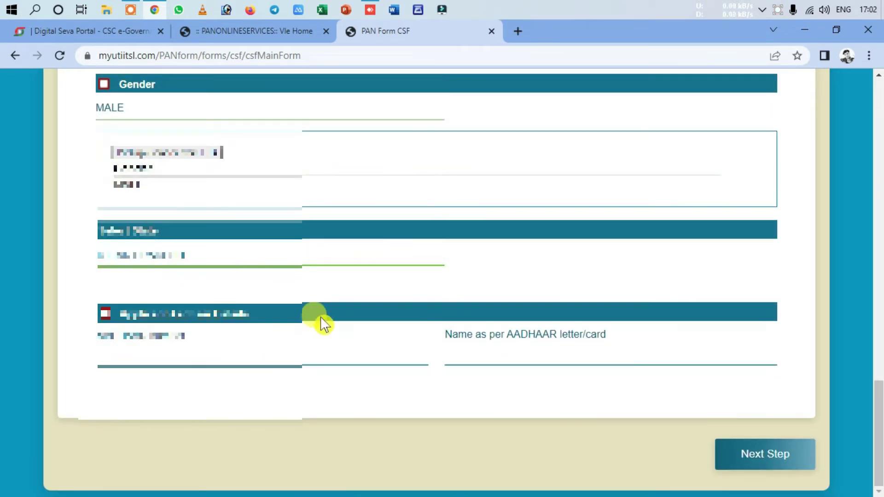
Step: Enter and re-confirm the Aadhaar number, then type the name as per Aadhaar
click(172, 352)
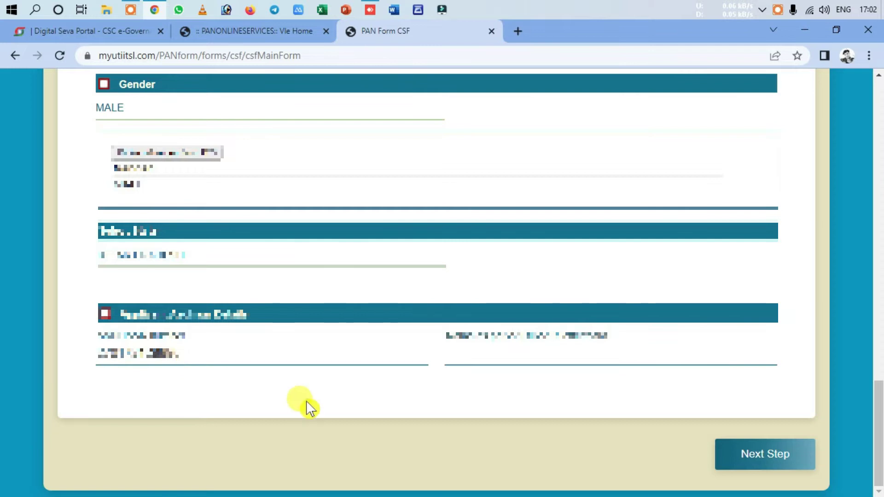
click(308, 406)
text(12345678)
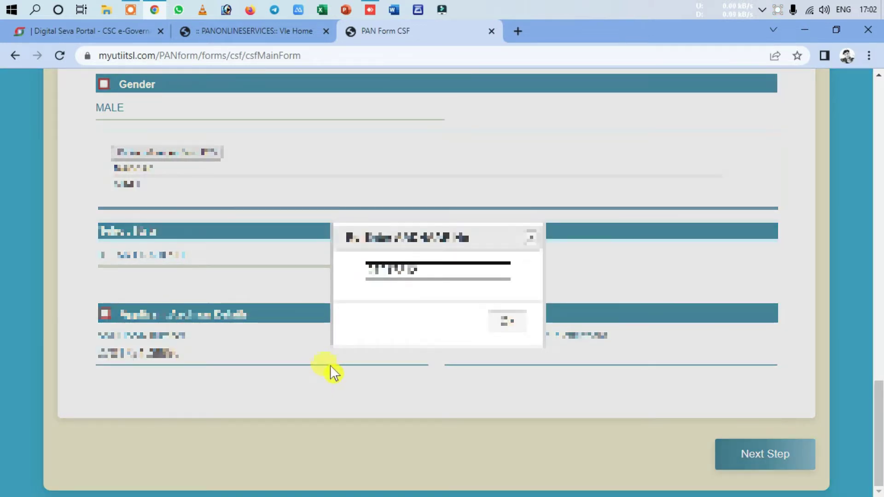
text(9012)
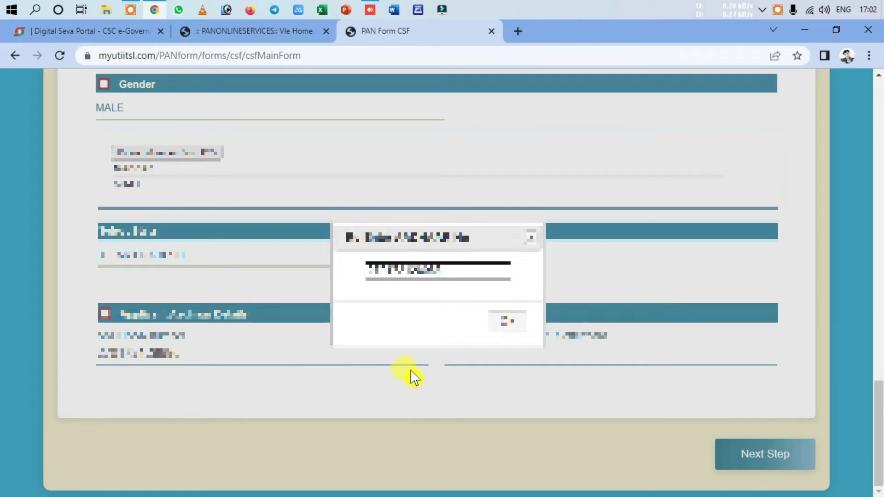
click(507, 321)
click(533, 357)
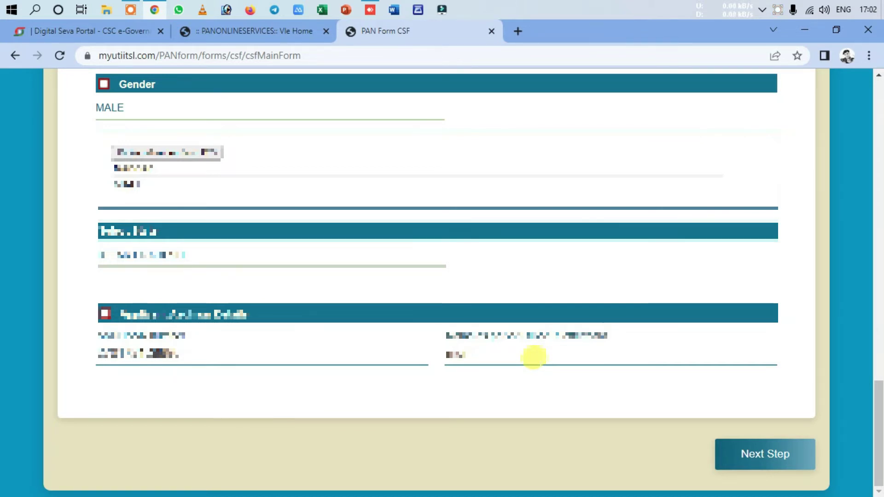
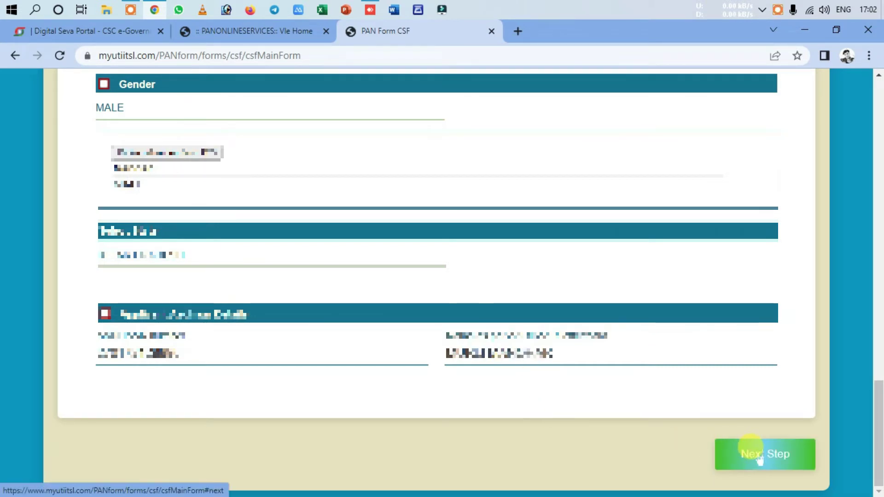
Step: Move to Document Details and keep Aadhaar card as the identity proof
click(550, 427)
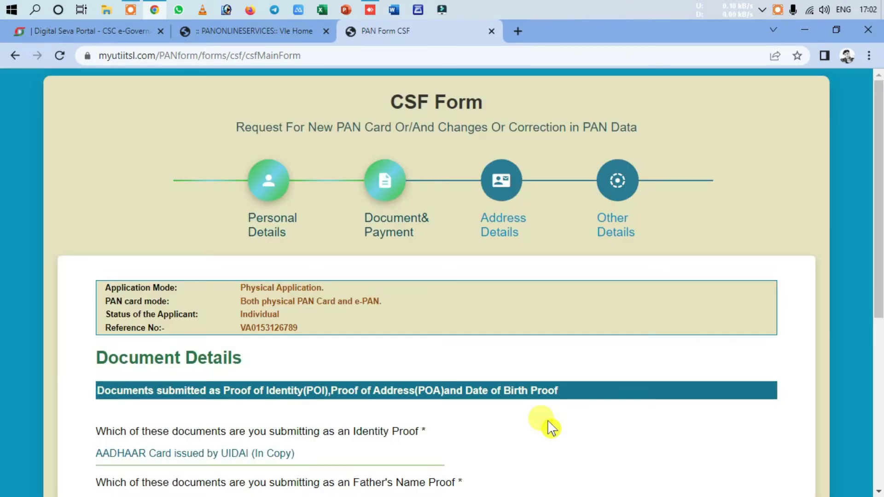
scroll(548, 425, down, 4)
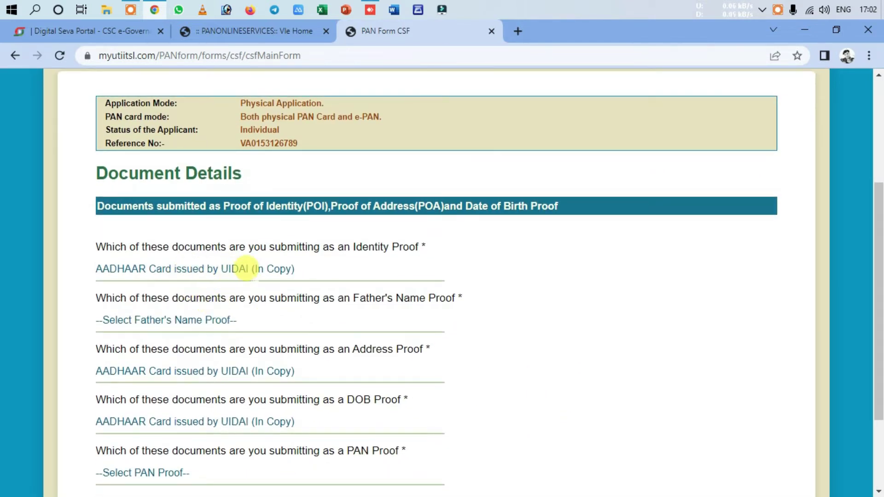
scroll(286, 257, down, 2)
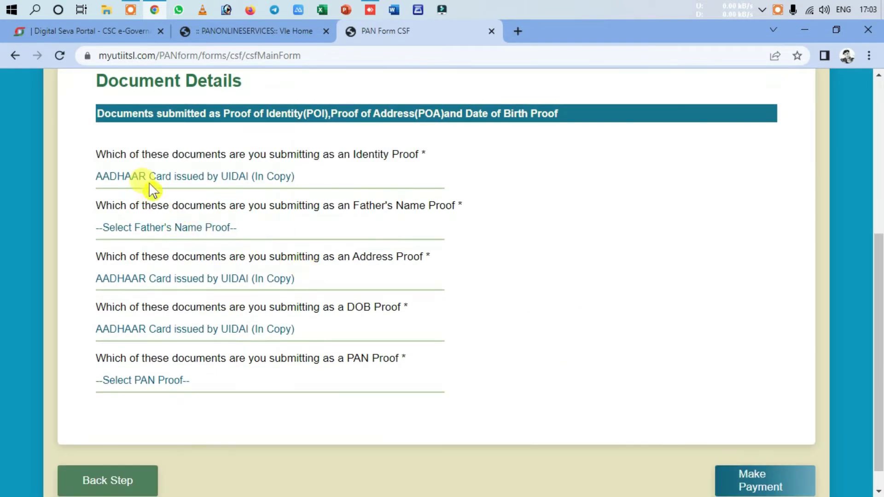
click(256, 177)
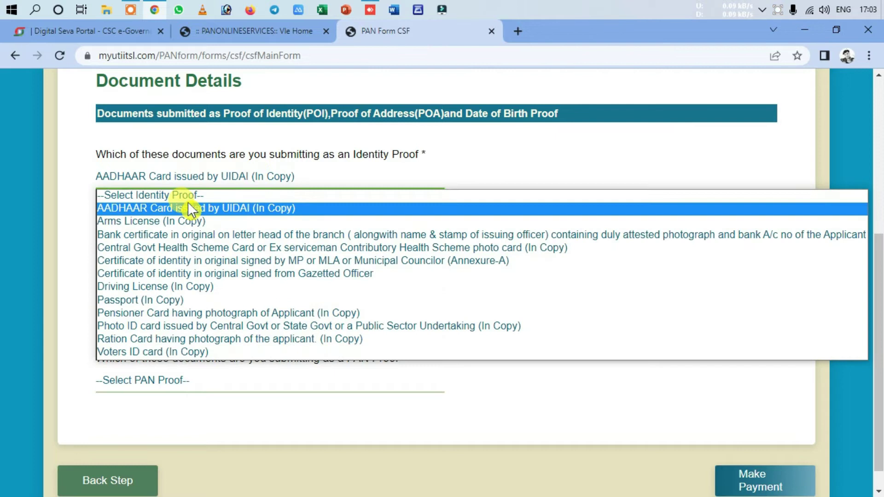
click(188, 209)
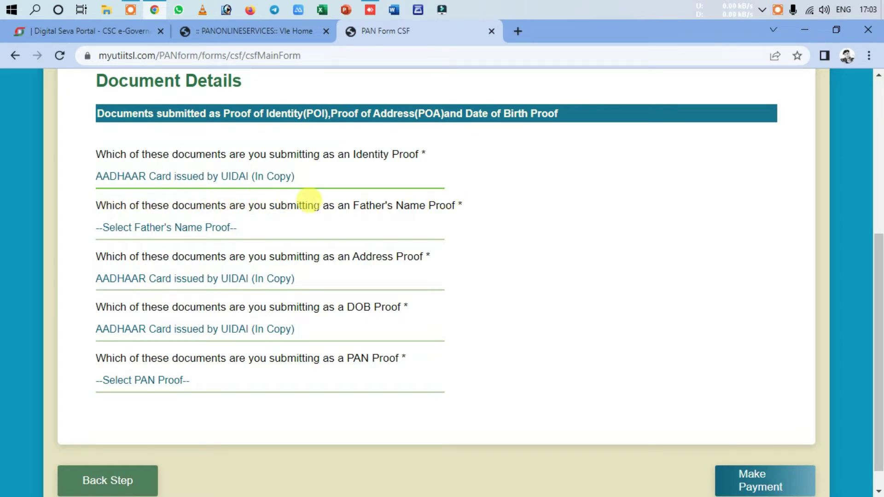
Step: Set proofs: Voters ID card for father's name, Aadhaar for DOB, Copy of PAN Card for PAN
click(157, 228)
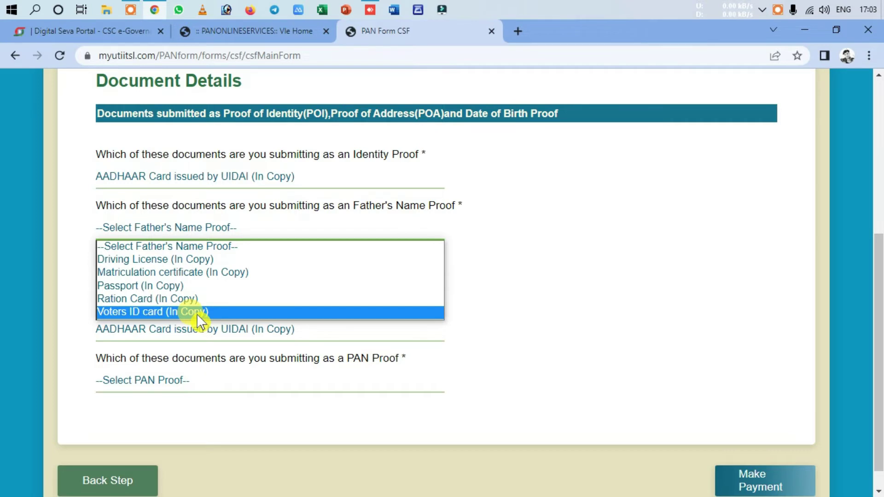
click(197, 313)
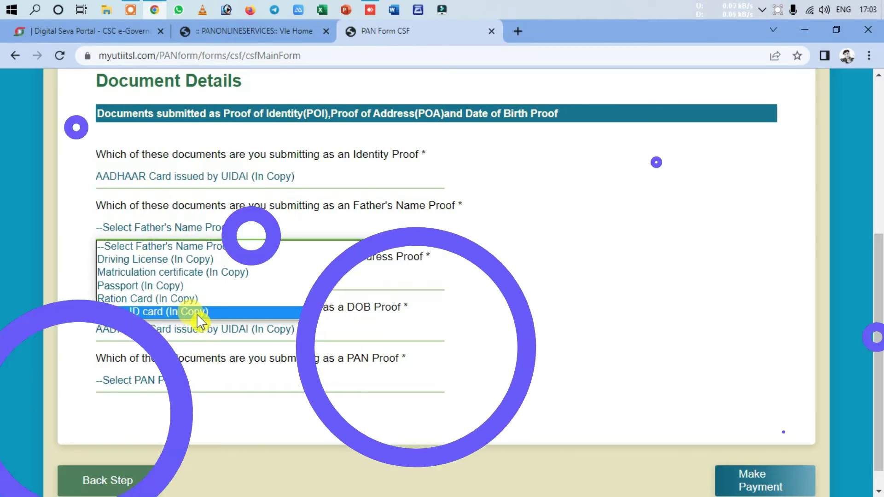
click(252, 329)
click(259, 330)
click(157, 380)
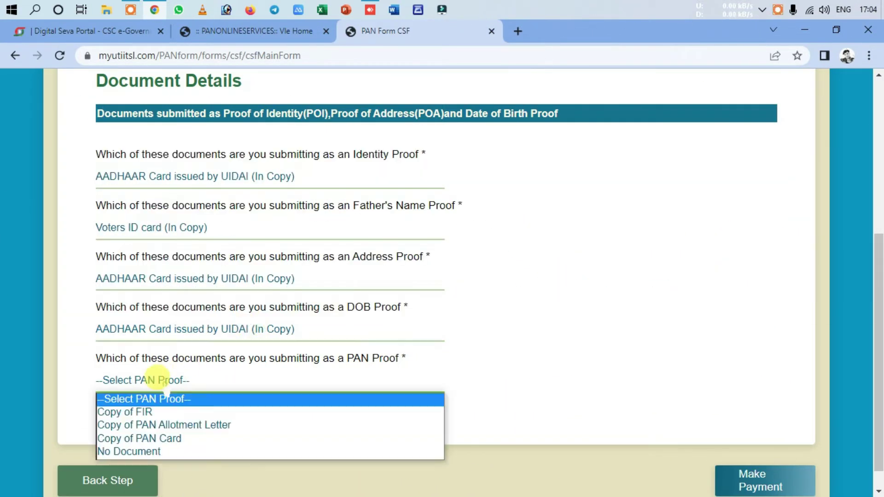
click(177, 439)
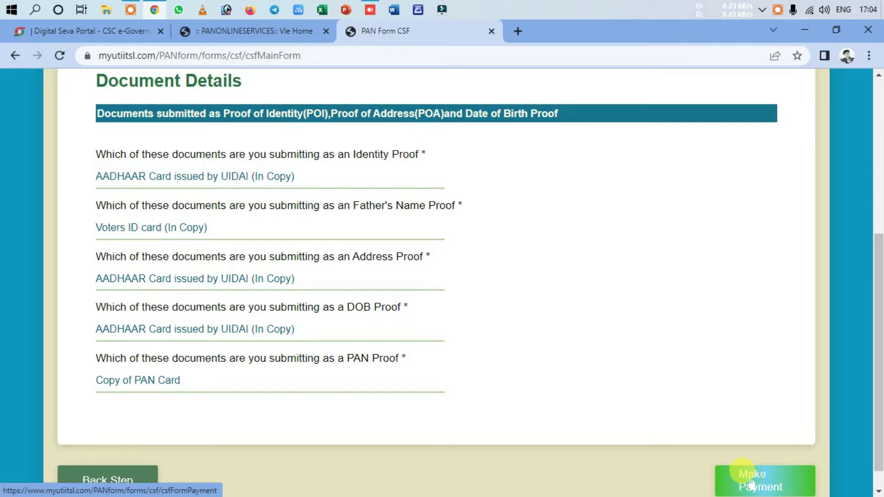
Step: Pay the ₹97.66 application fee by e-wallet through Make Payment
click(751, 483)
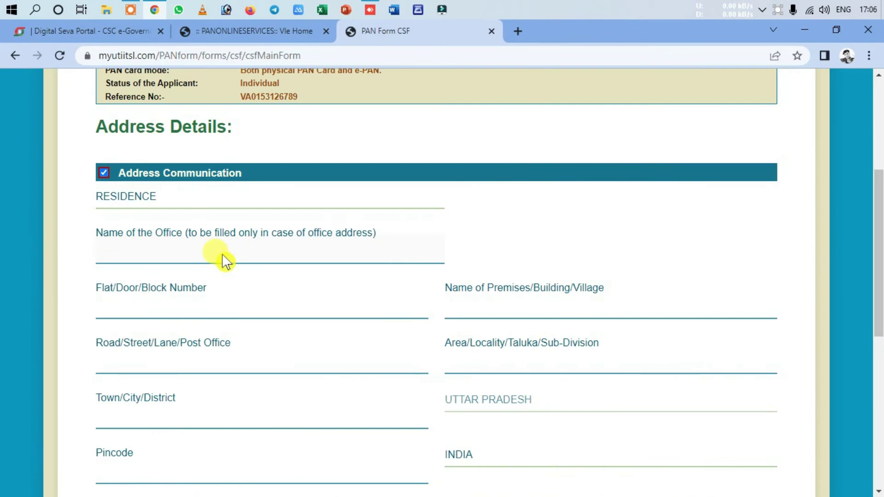
Step: Tick the address-for-communication option and keep Residence as the address type
click(103, 173)
scroll(269, 201, down, 2)
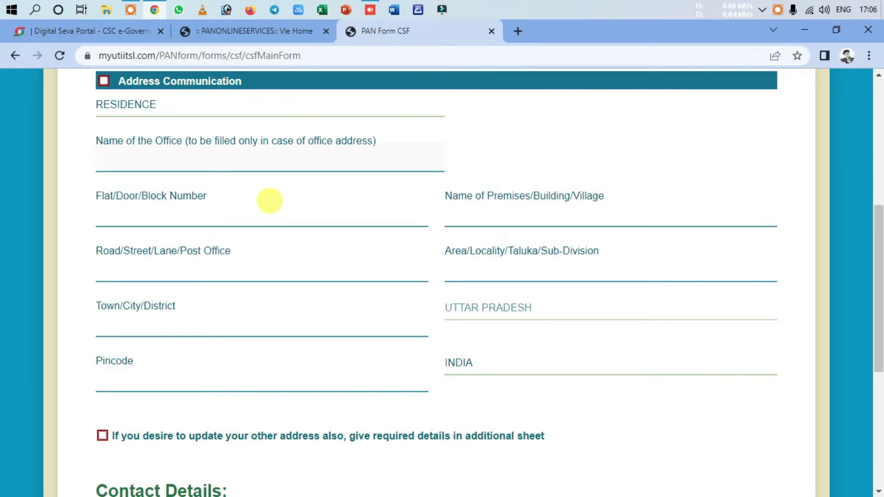
scroll(104, 127, up, 1)
click(104, 128)
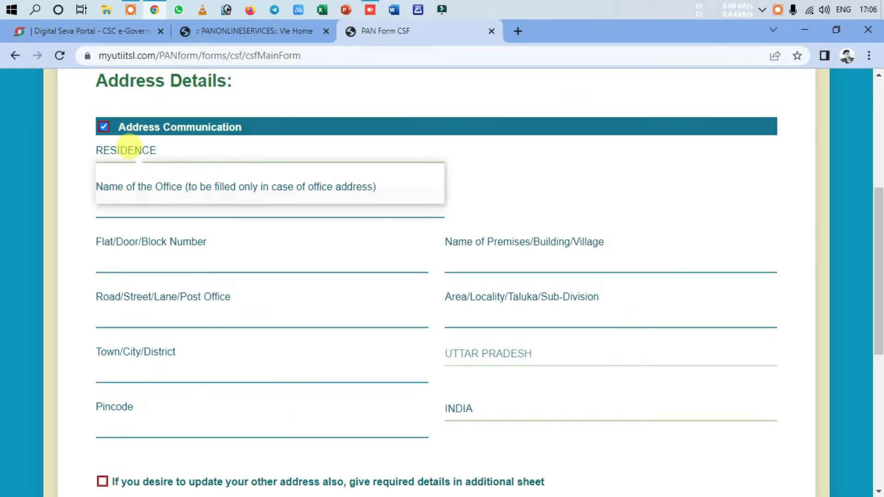
click(123, 150)
click(138, 196)
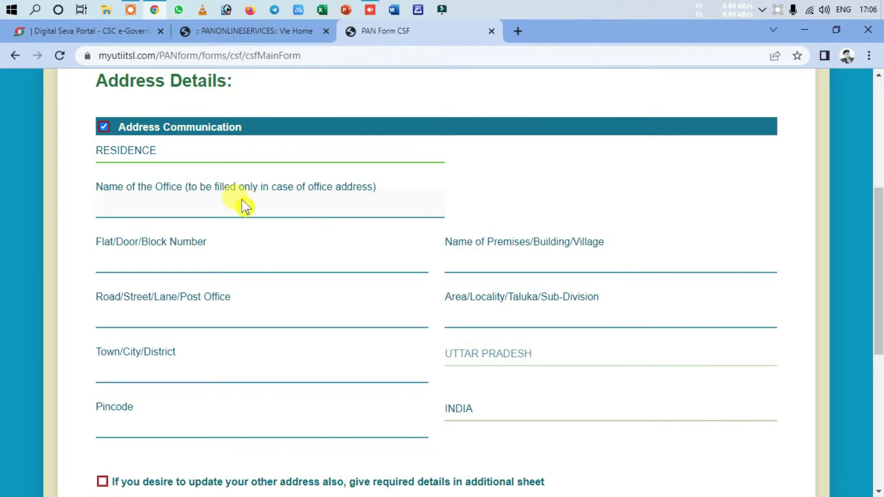
click(138, 149)
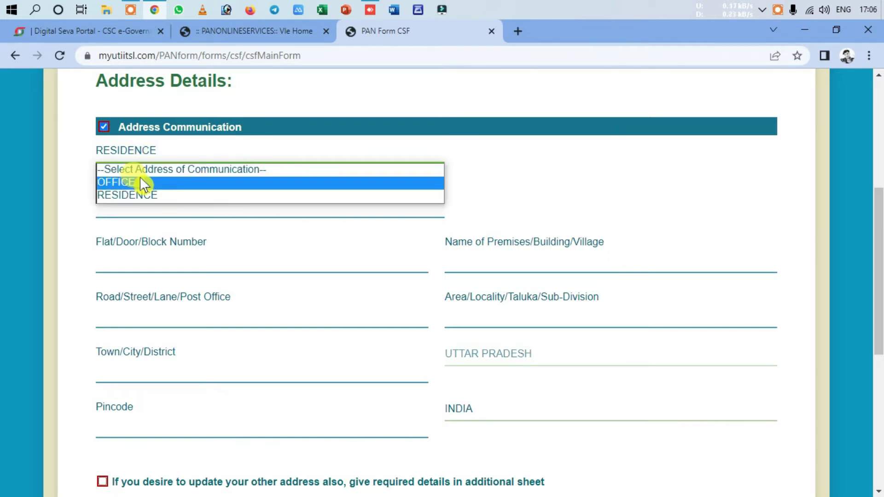
click(136, 148)
Step: Enter the applicant's flat/door, road, area/locality, town/city and PIN code address details
click(165, 253)
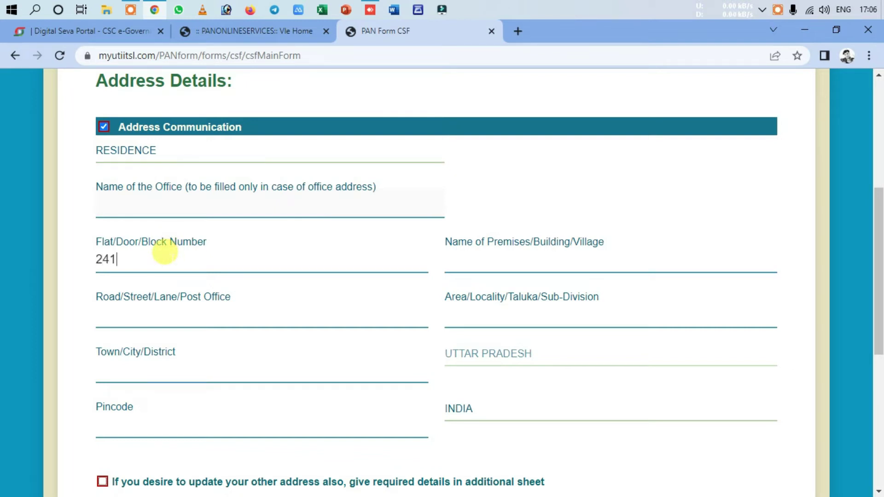
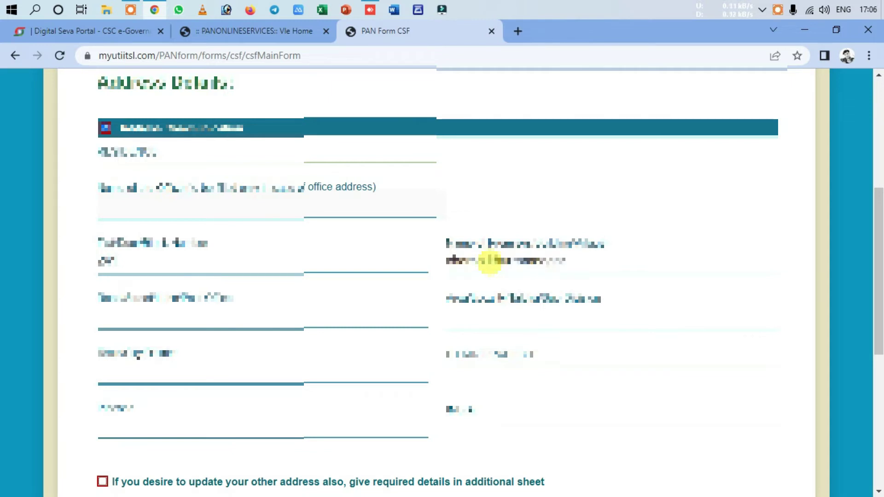
click(279, 312)
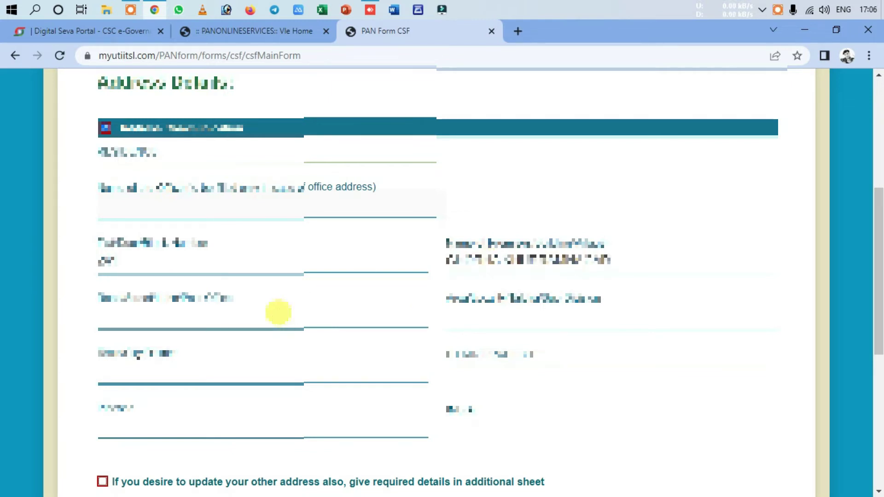
text(main road)
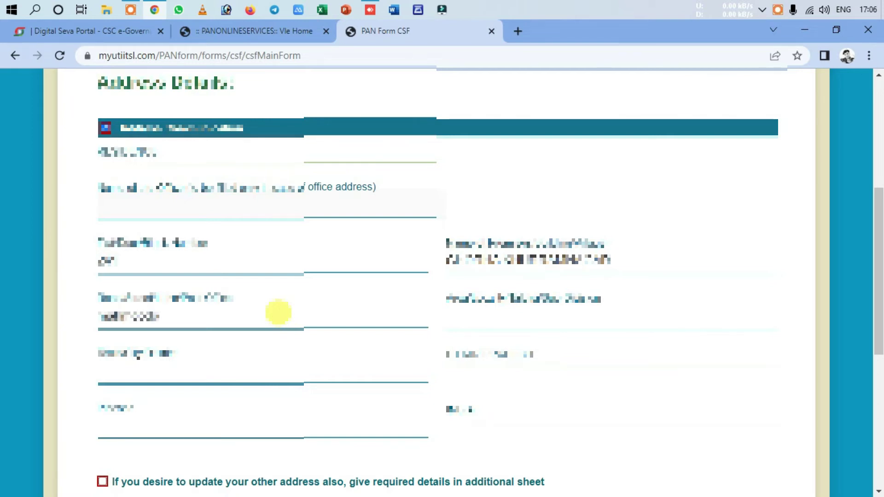
text( na)
click(494, 312)
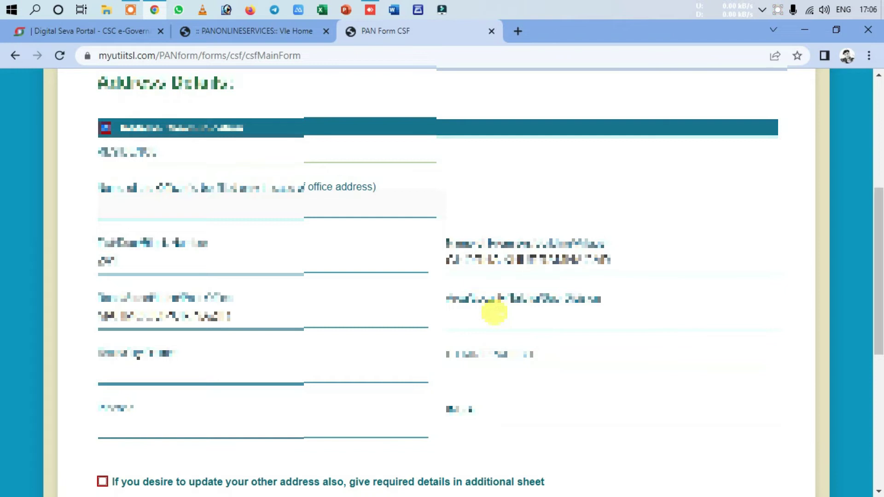
text(new colony)
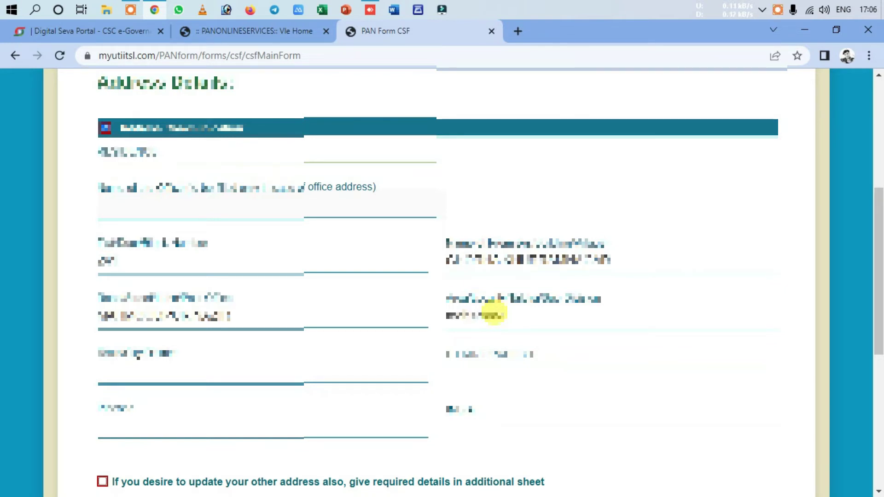
click(285, 361)
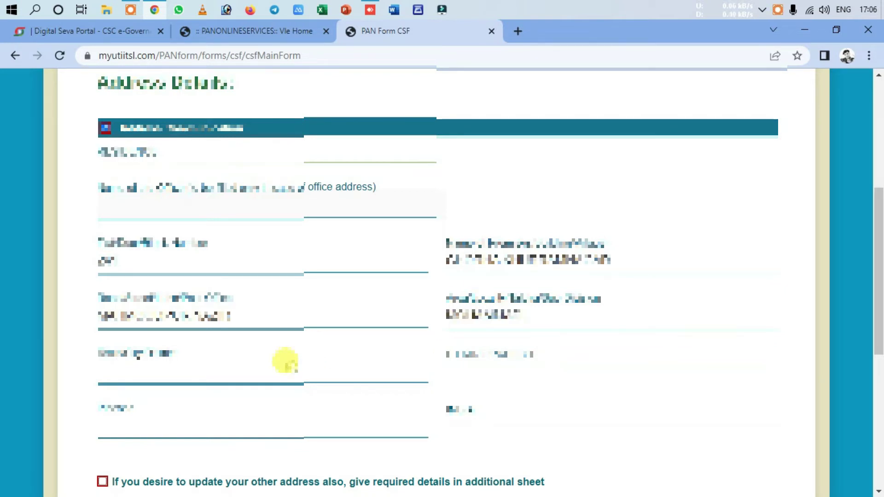
text(delhi)
click(313, 430)
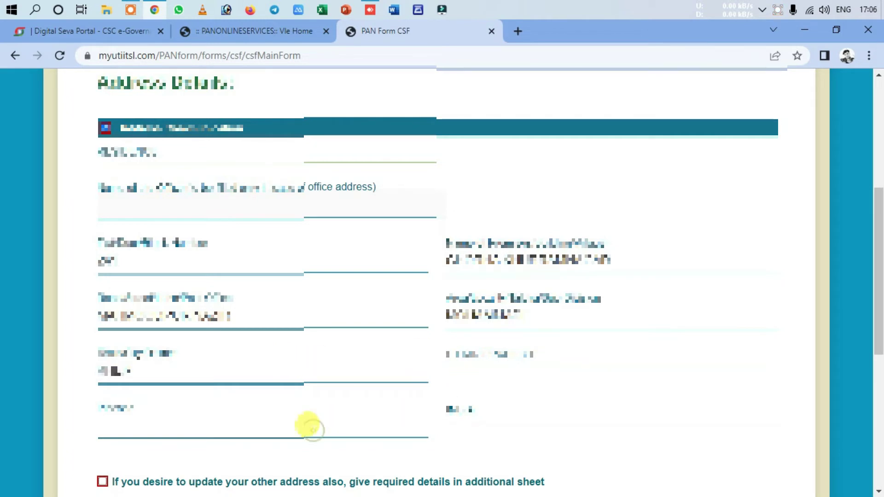
text(110001)
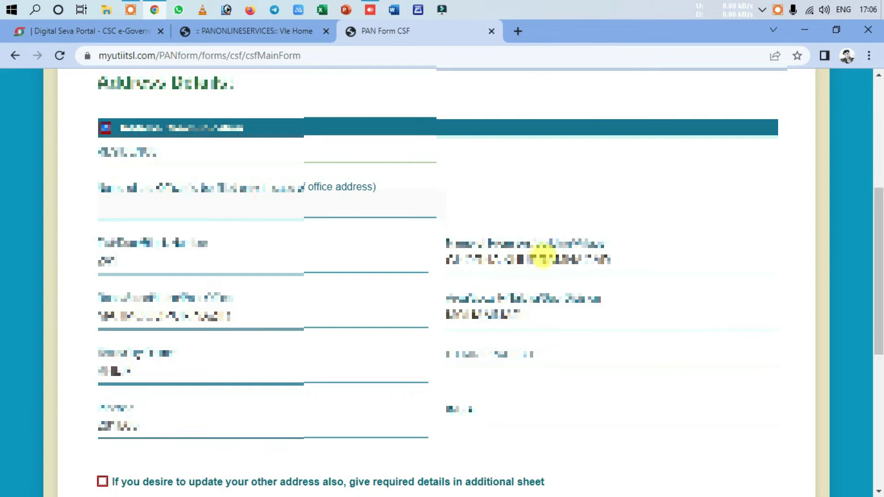
scroll(647, 303, down, 5)
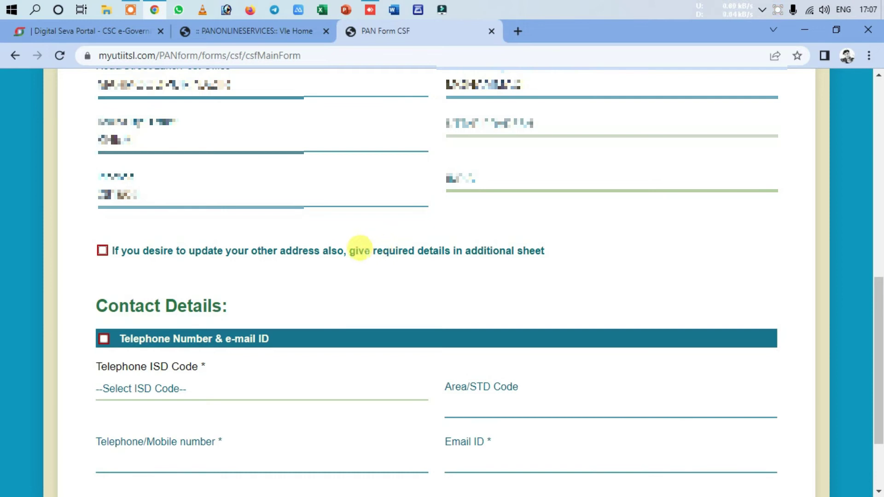
Step: Include Telephone Number & e-mail ID in contact details with ISD code INDIA
scroll(103, 257, down, 3)
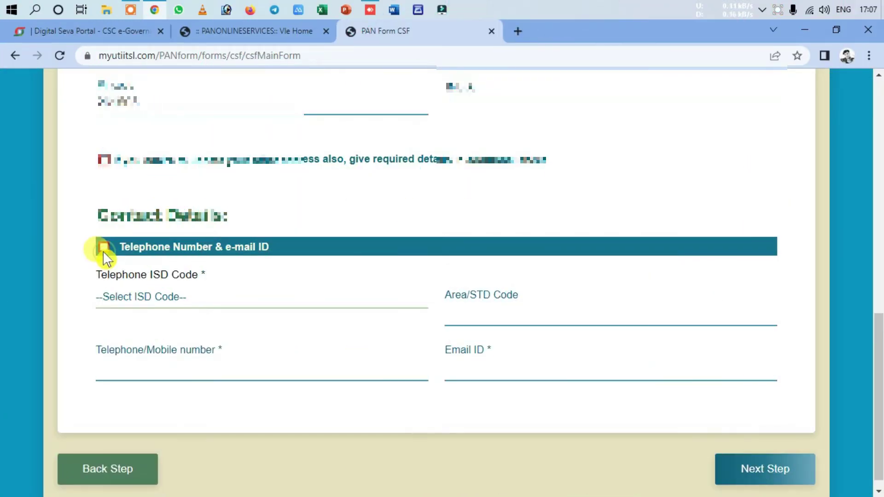
click(104, 249)
click(215, 299)
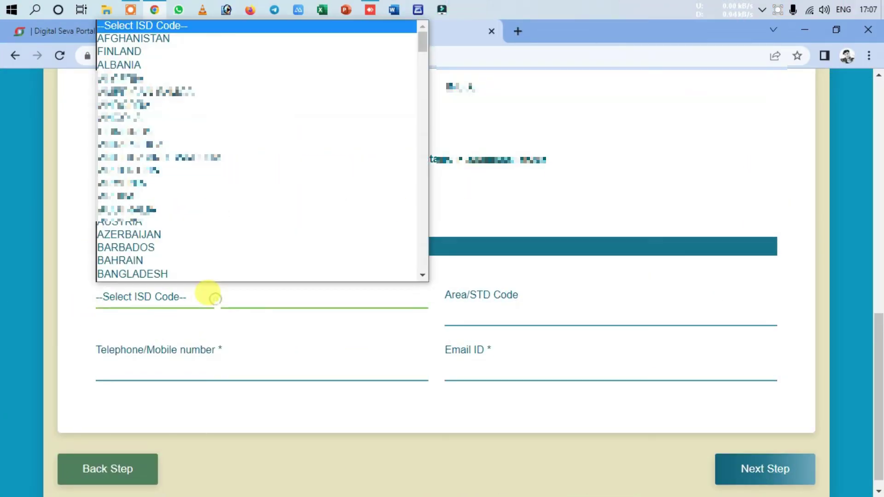
text(in)
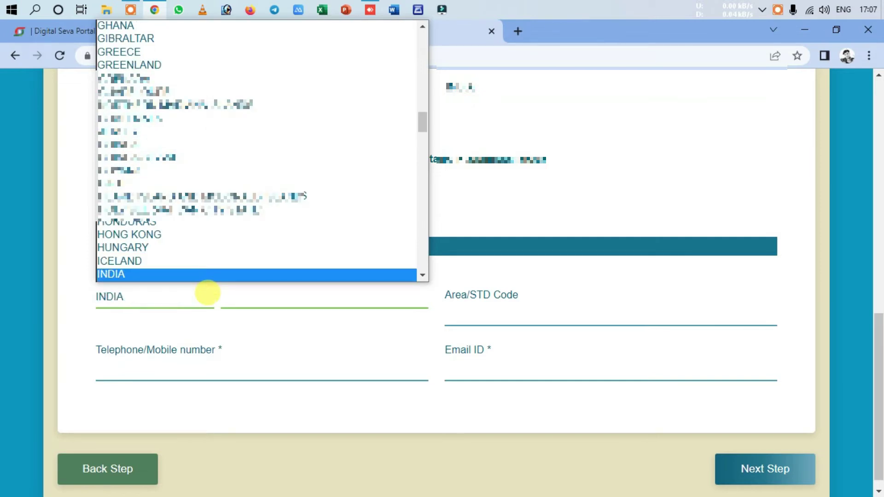
click(208, 293)
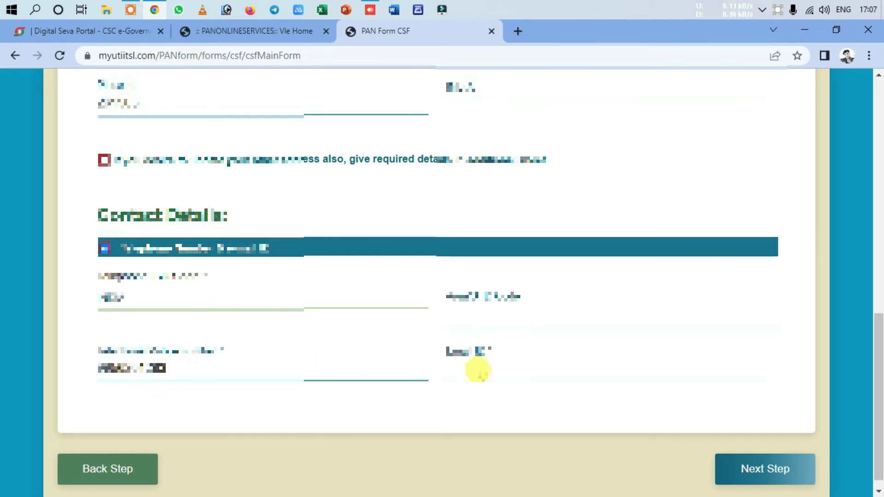
Step: Enter the applicant's e-mail address and advance to the next form step
click(478, 370)
text(icom)
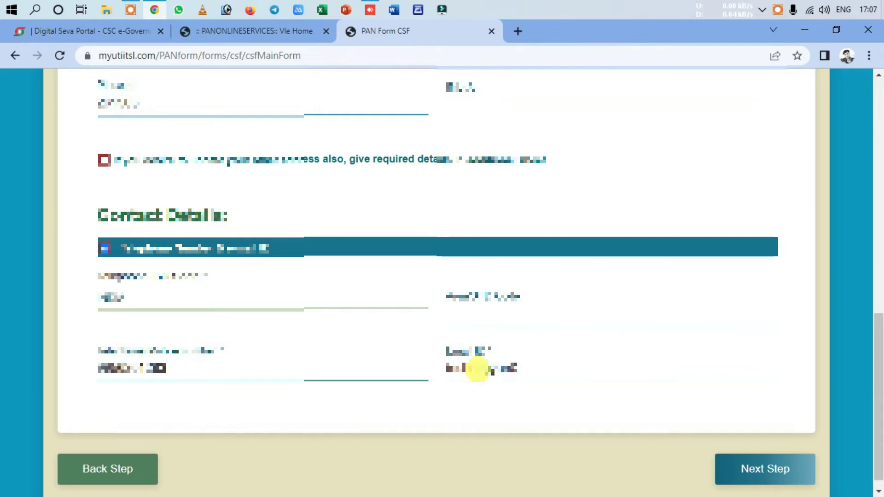
text(.in)
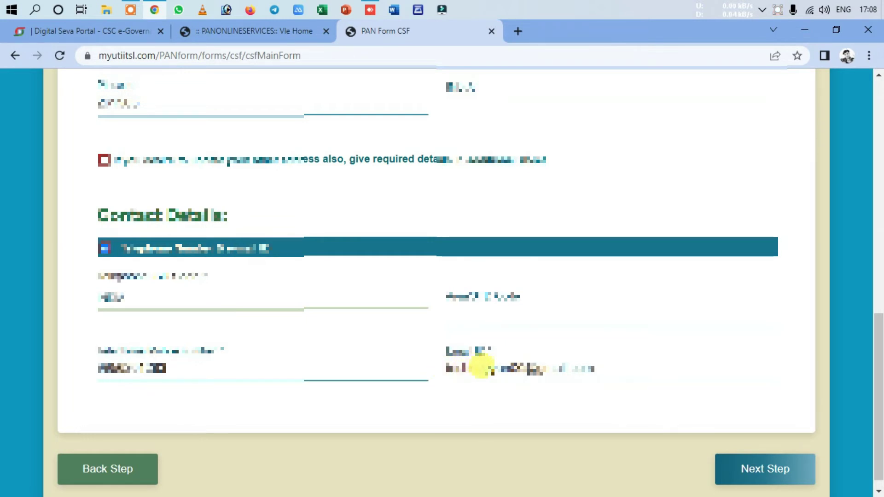
click(750, 469)
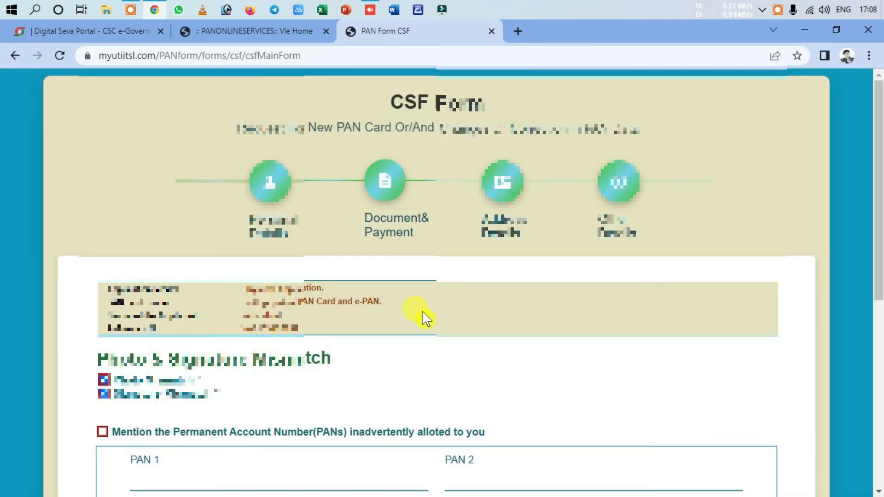
Step: Tick the inadvertently allotted PANs option and record the extra PAN
scroll(420, 314, down, 4)
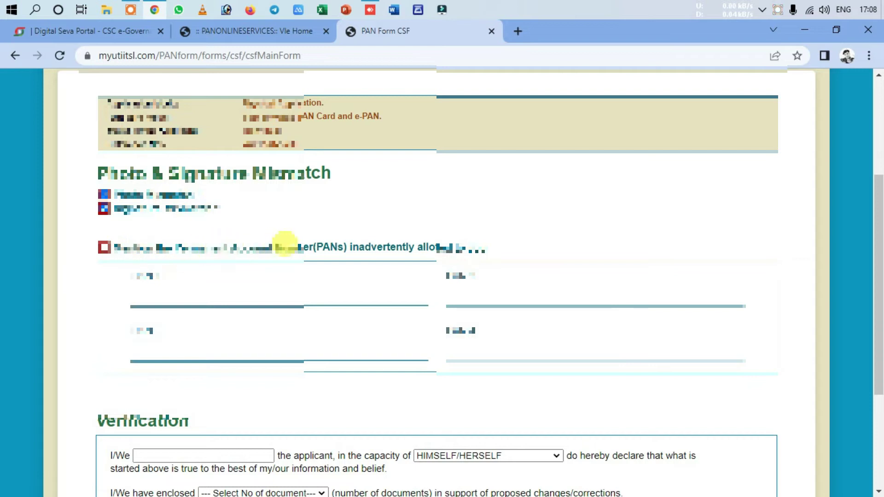
click(195, 291)
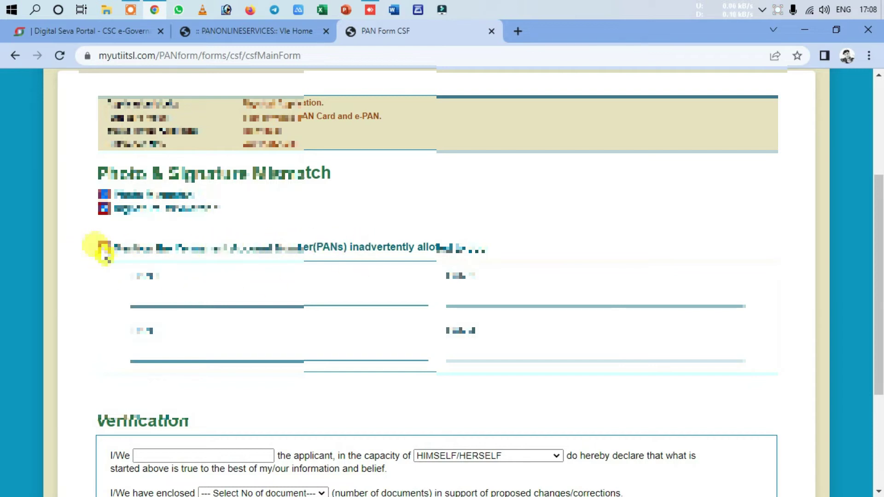
click(103, 247)
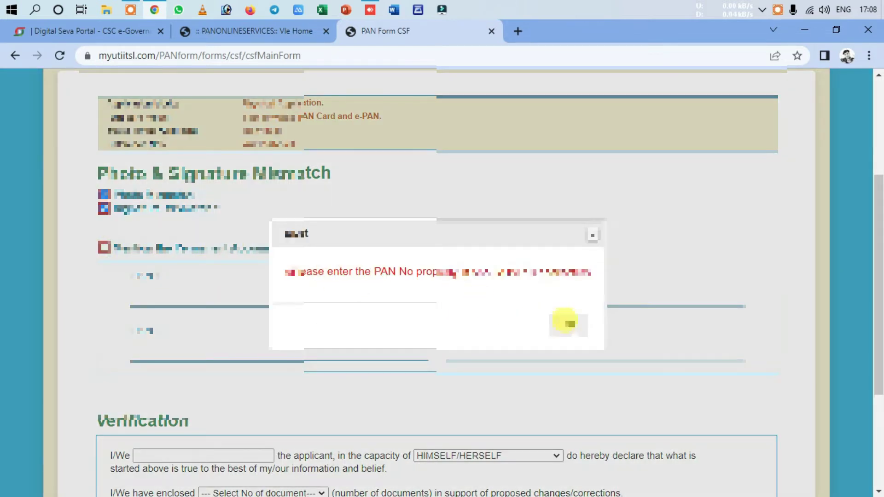
click(569, 324)
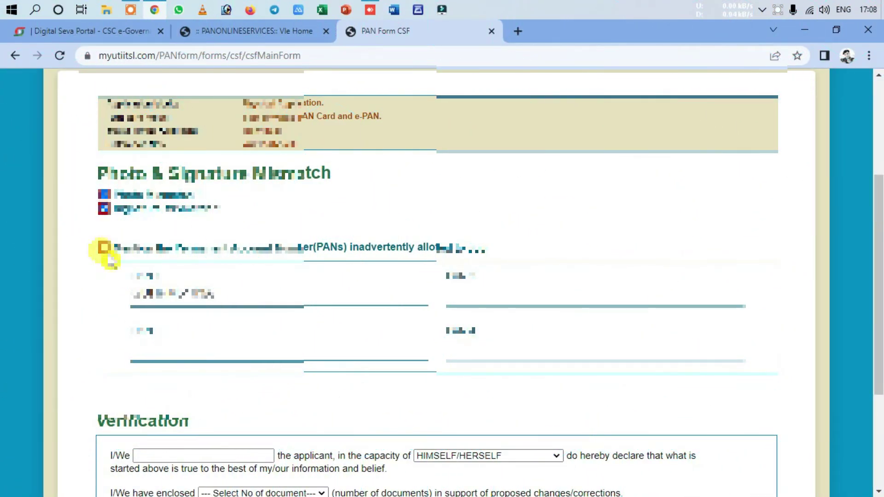
click(103, 247)
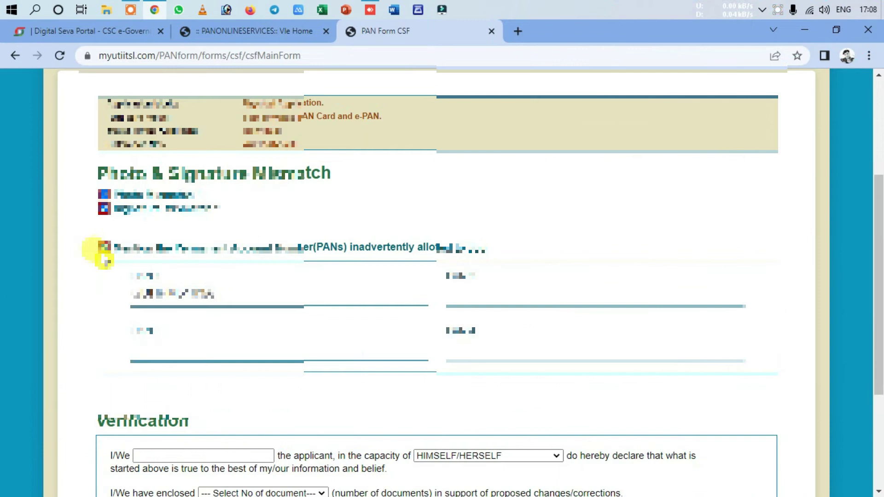
scroll(286, 329, down, 4)
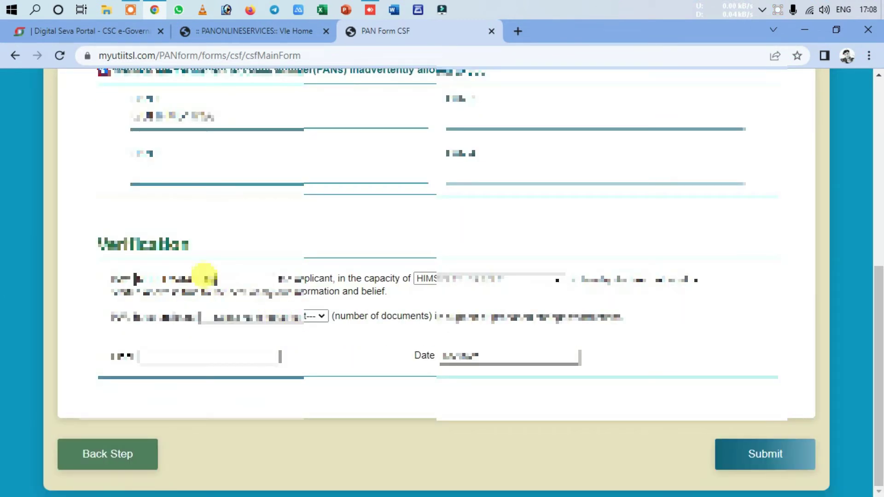
Step: Declare 3 enclosed documents, enter place KHERI, and submit the CSF form
click(250, 319)
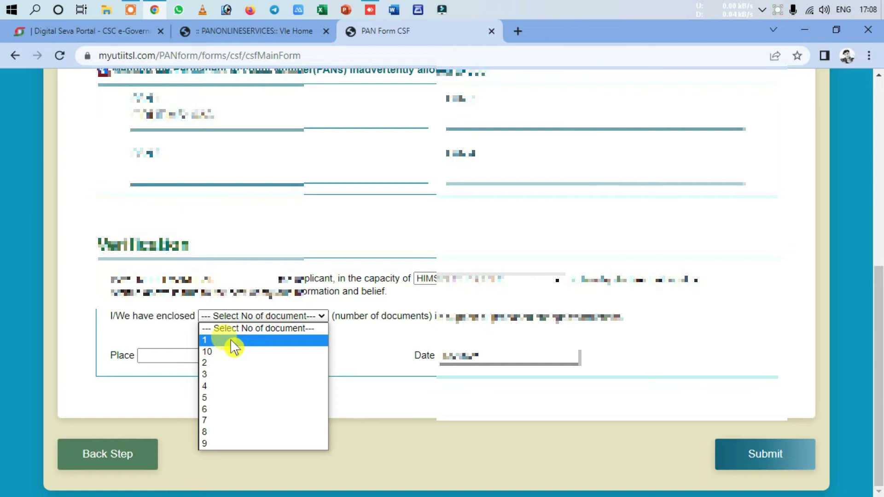
click(222, 375)
click(190, 352)
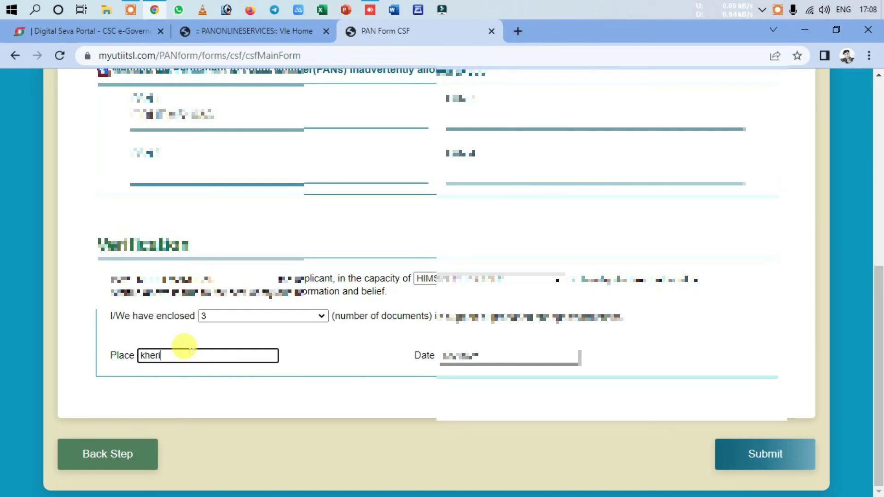
click(469, 428)
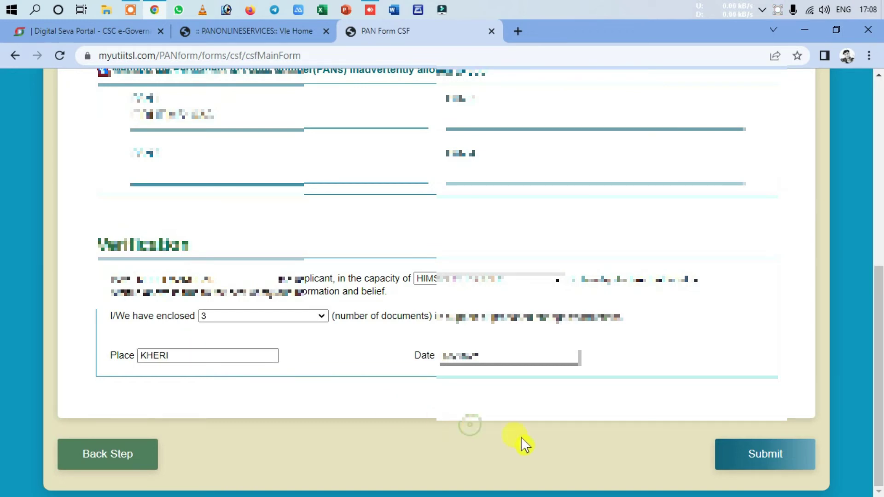
click(740, 460)
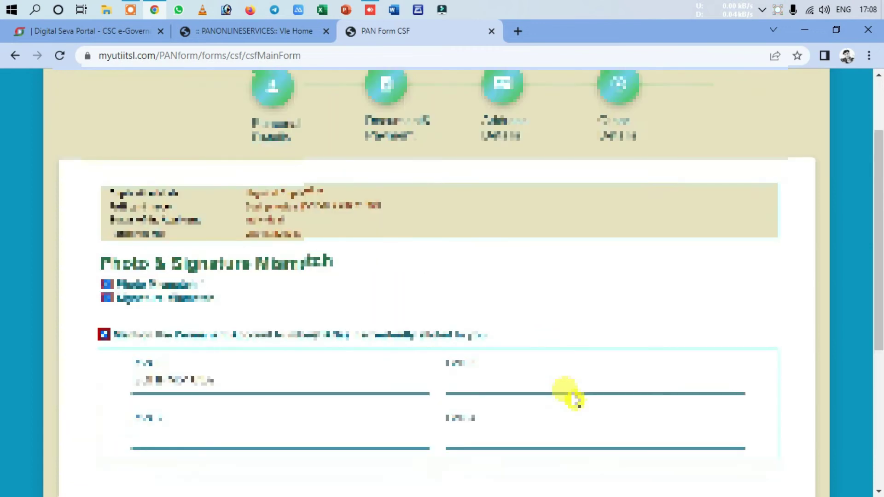
scroll(571, 398, down, 5)
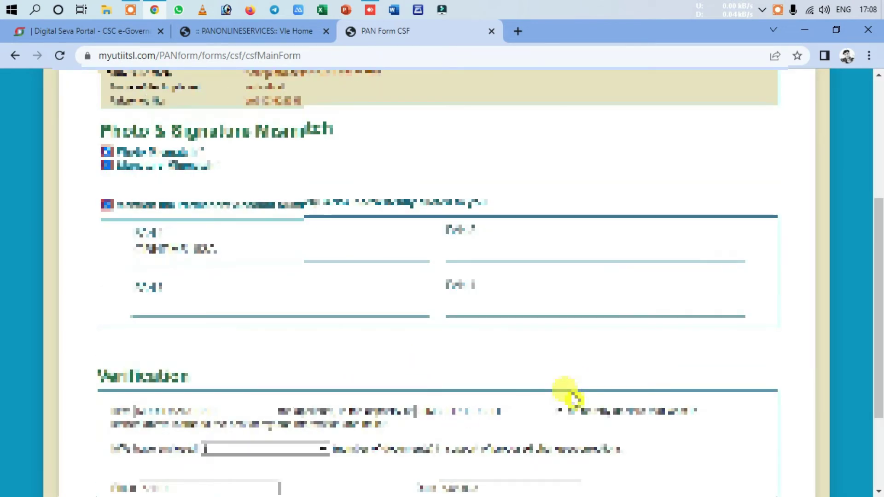
scroll(571, 398, down, 3)
click(758, 456)
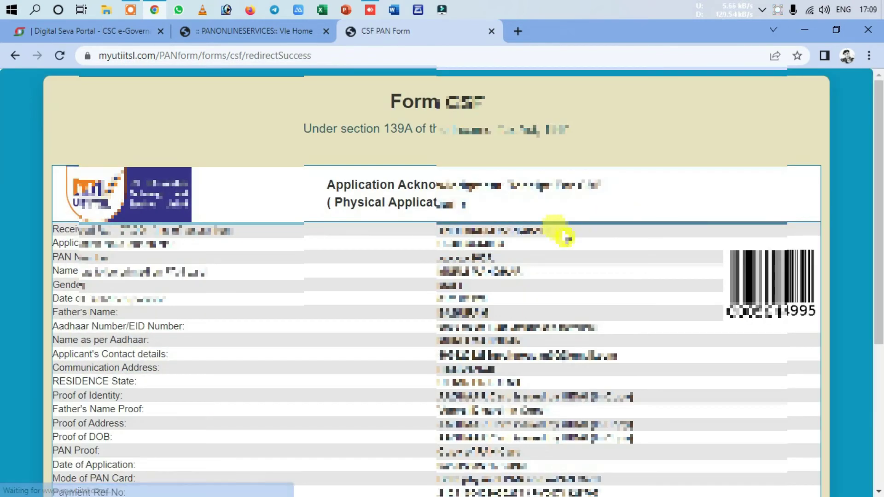
Step: Download the application acknowledgment and save the PDF to the Desktop
scroll(361, 243, down, 5)
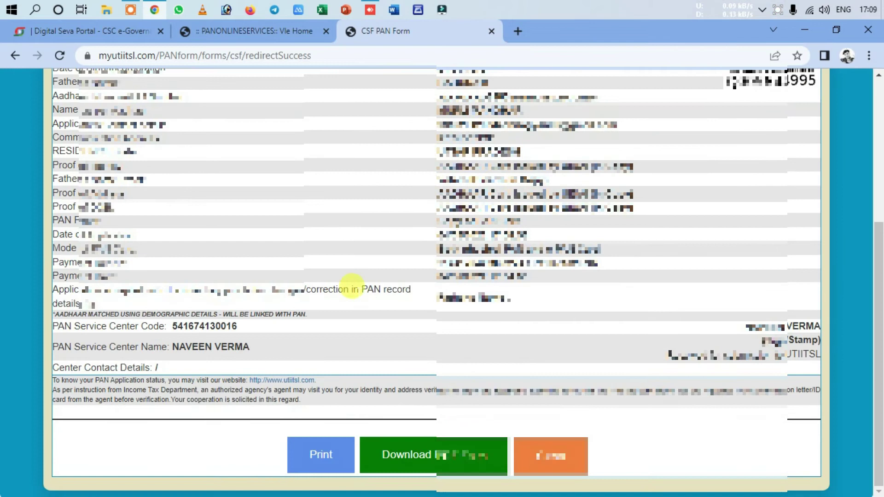
click(433, 460)
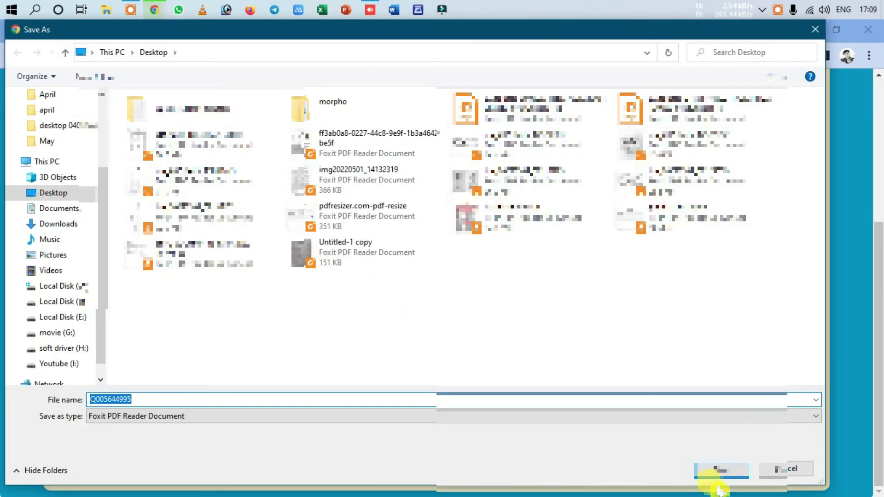
click(706, 473)
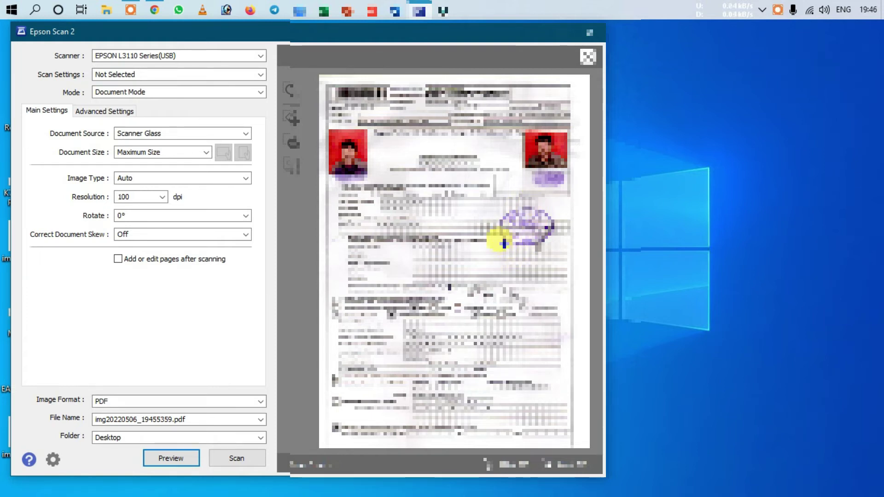
Step: Scan the CSF form as a 150 dpi PDF with adding/editing pages after scanning enabled
click(162, 196)
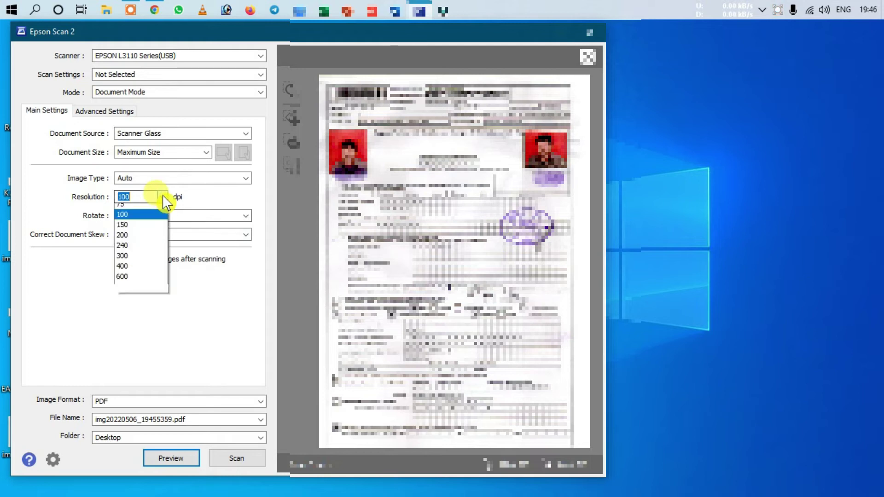
click(149, 231)
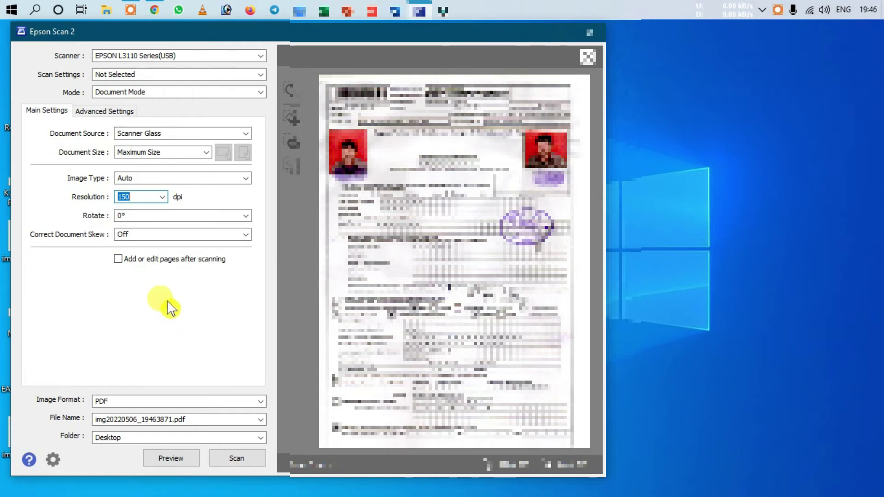
click(135, 262)
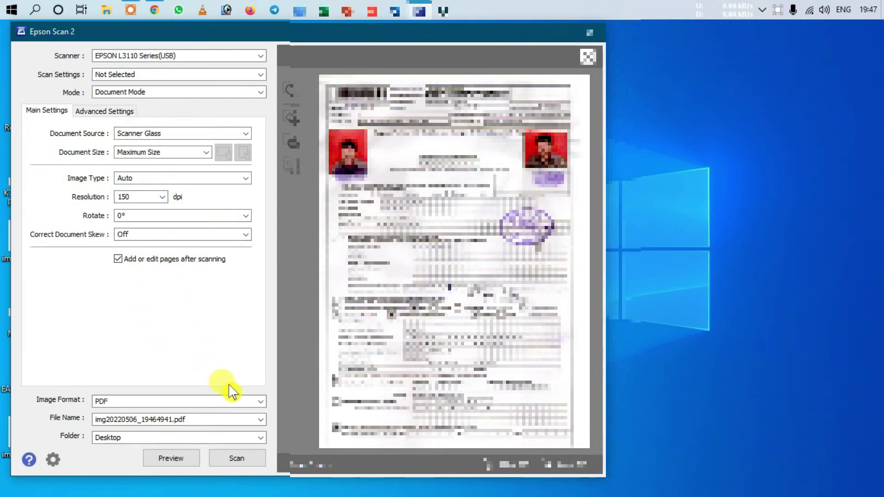
click(165, 402)
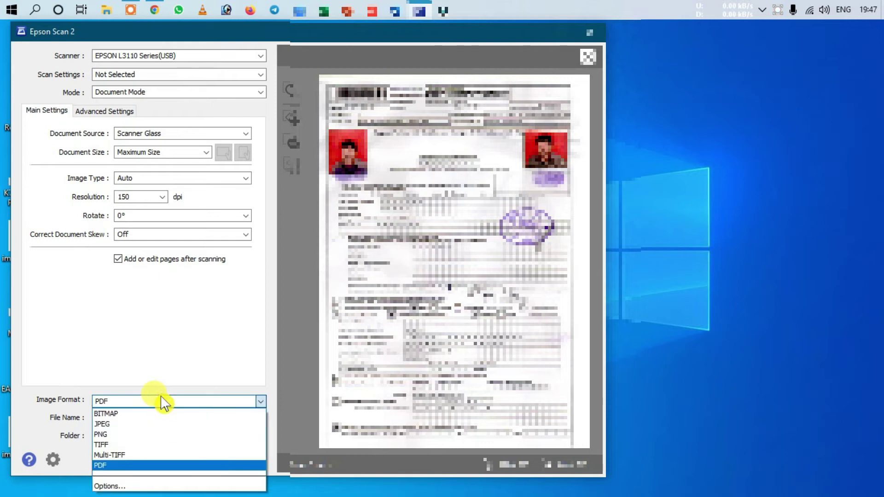
click(140, 463)
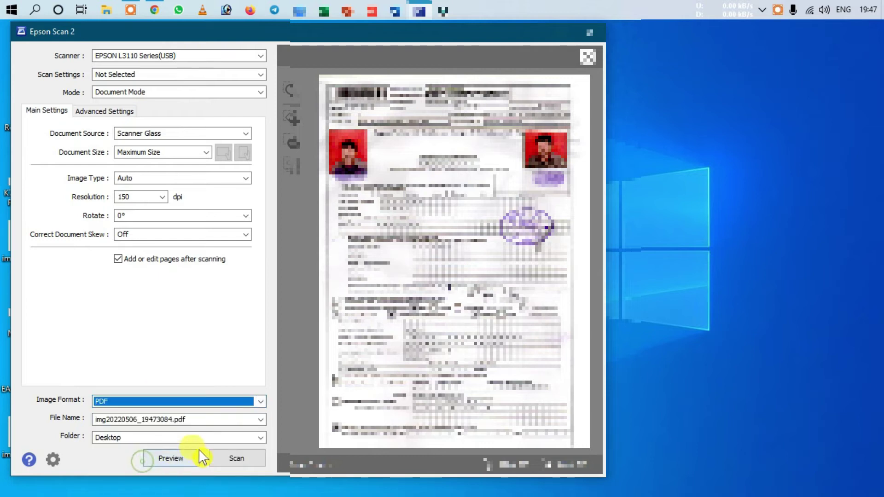
click(236, 457)
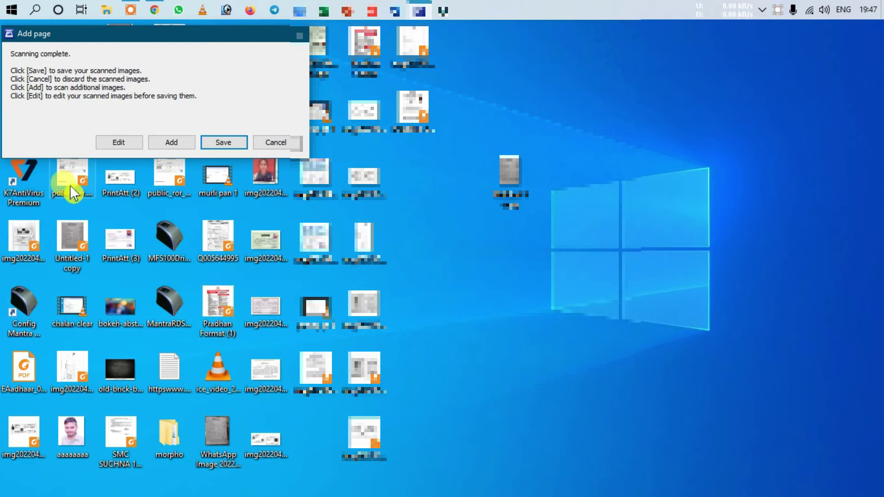
Step: Add two more scanned pages to the form and enlarge page 2 to check it
click(108, 142)
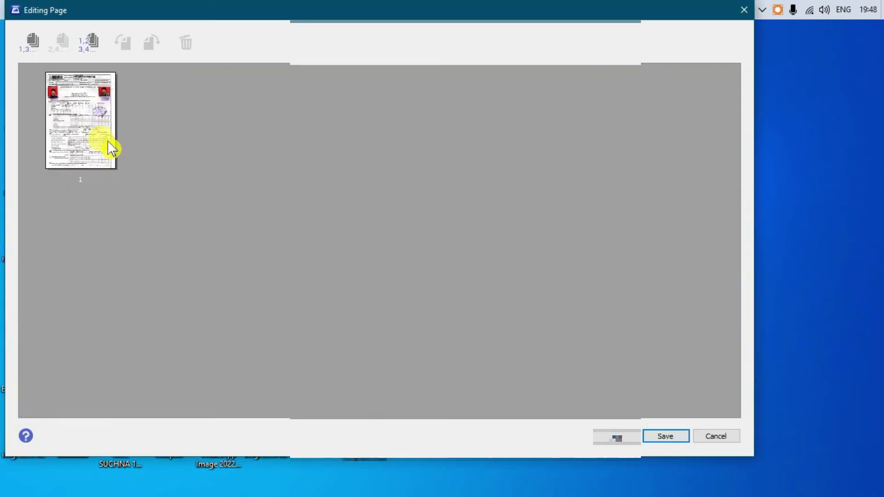
click(618, 441)
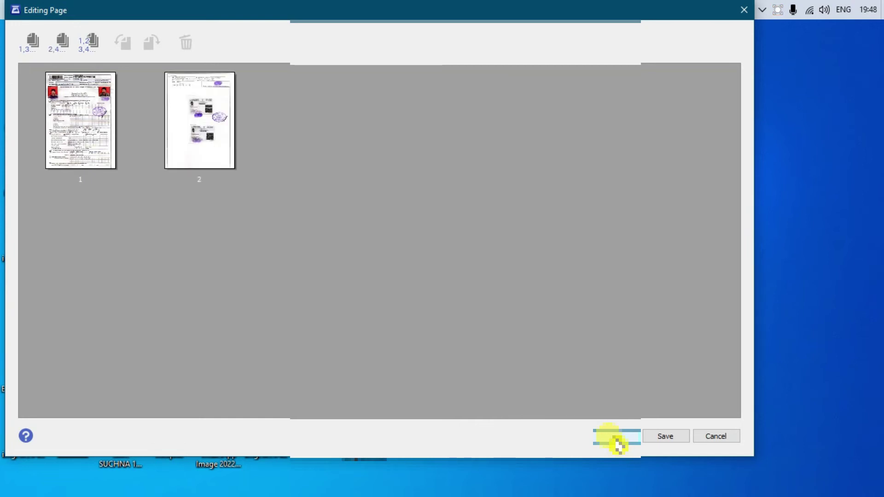
click(617, 439)
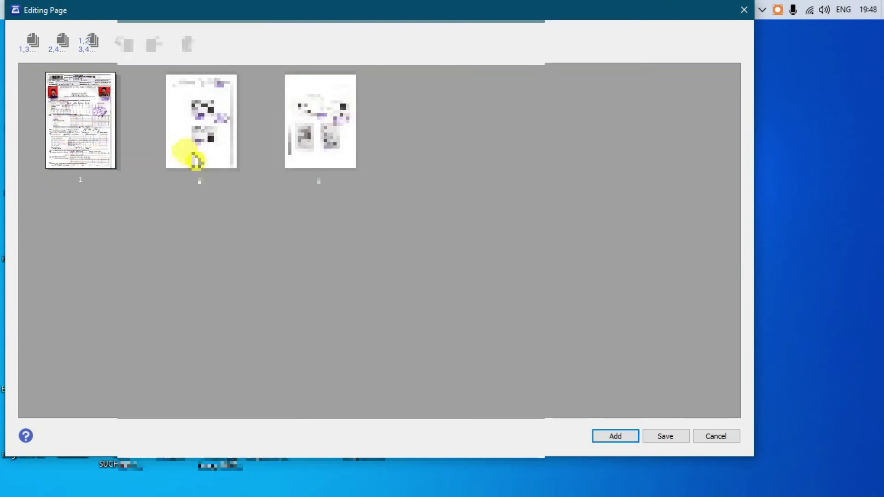
double_click(205, 110)
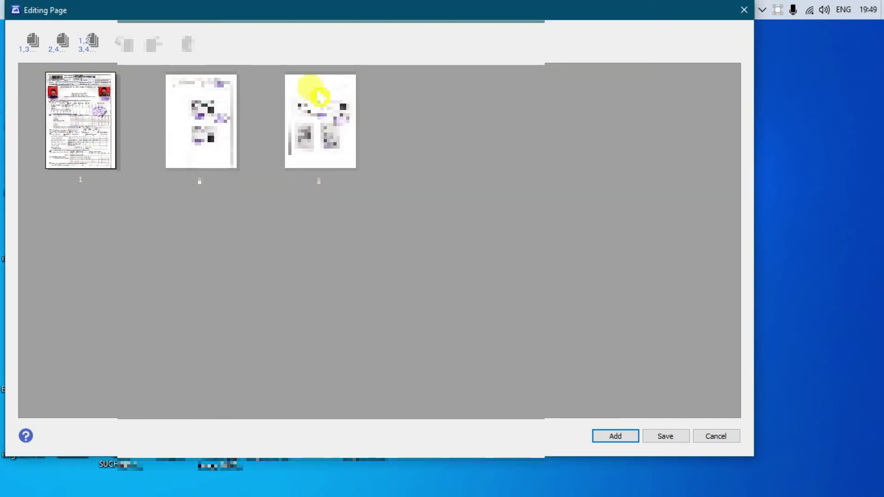
mouse_move(317, 93)
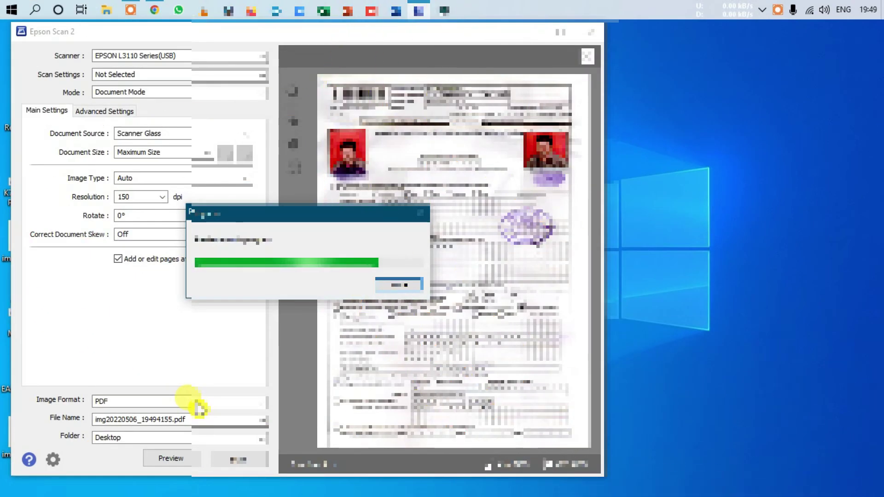
Step: Switch output to JPEG, turn off page adding, and set resolution to 300 dpi
click(198, 403)
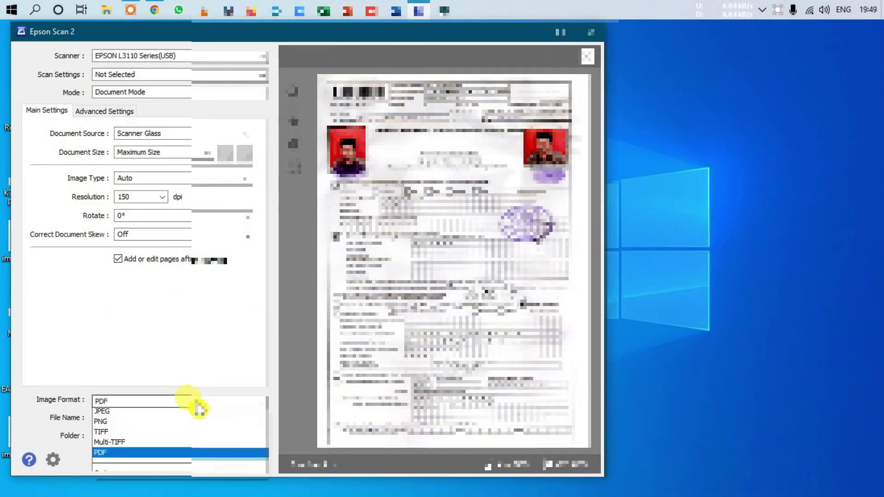
click(151, 424)
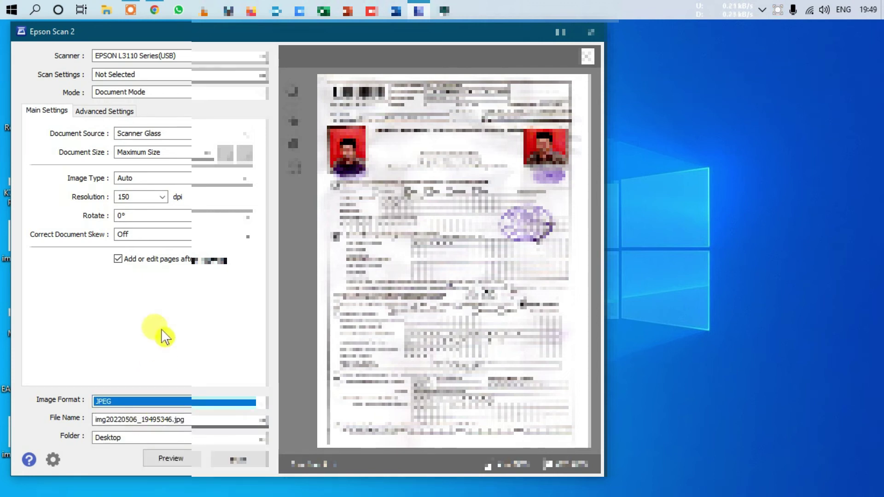
click(118, 259)
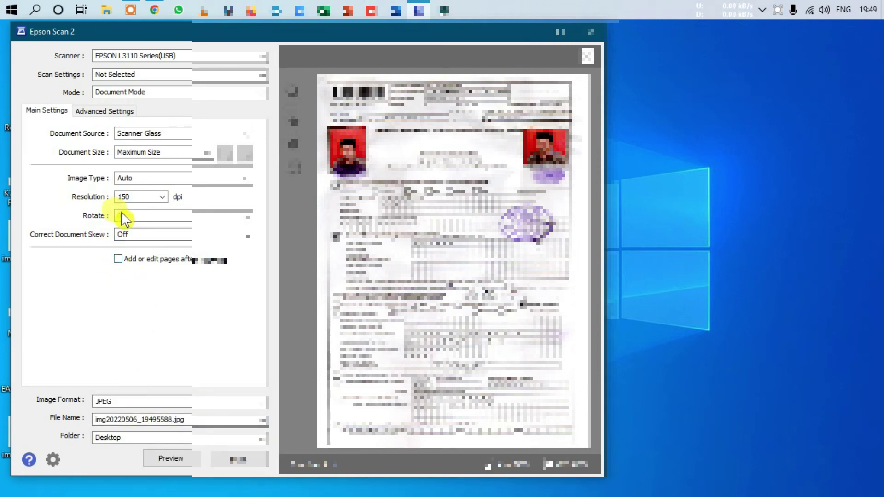
click(162, 197)
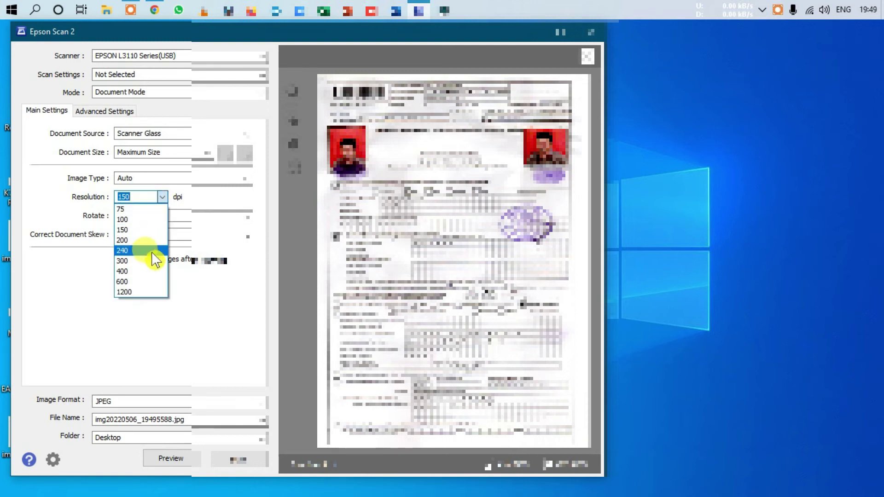
click(152, 260)
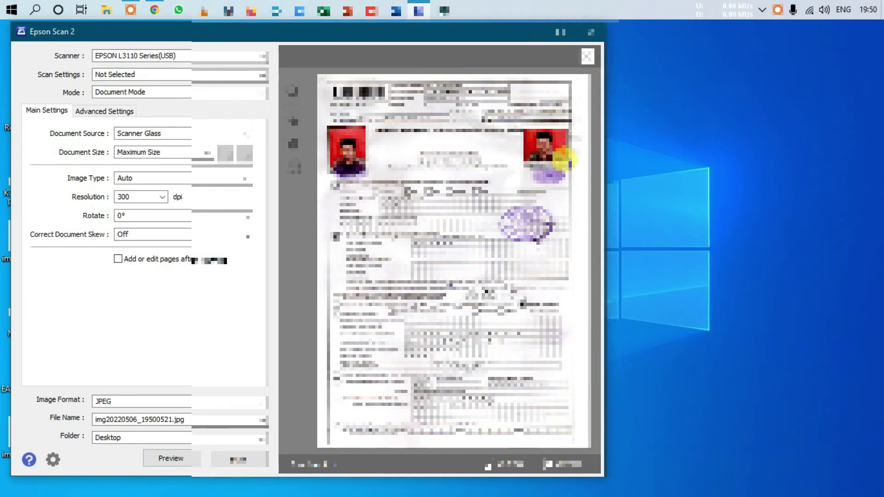
Step: Scan only the framed right-hand photo and close the saved-scan folder
drag(523, 127, 570, 162)
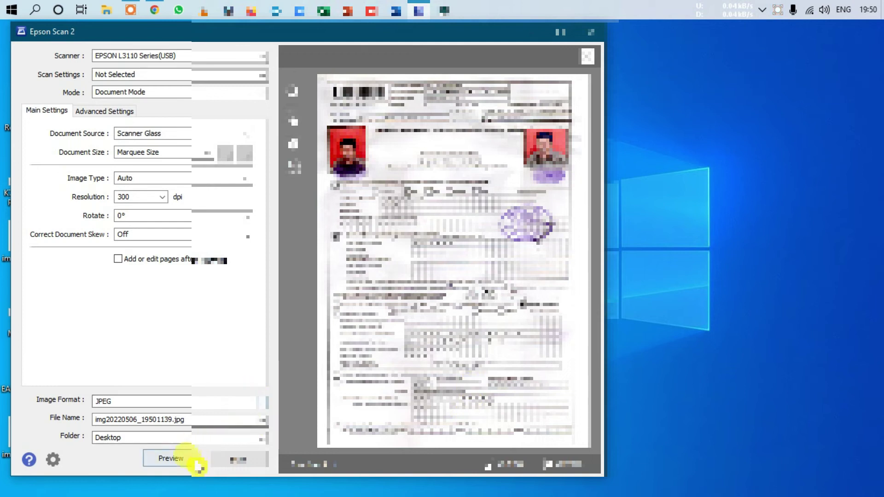
click(234, 461)
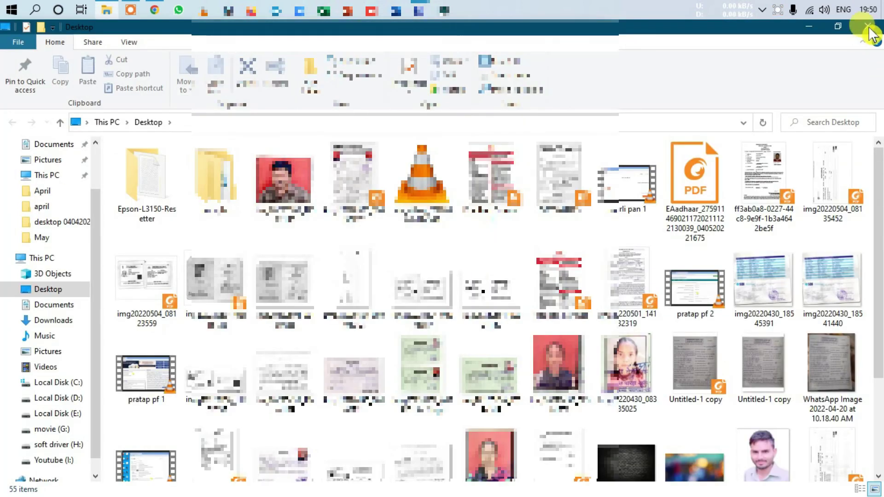
click(867, 26)
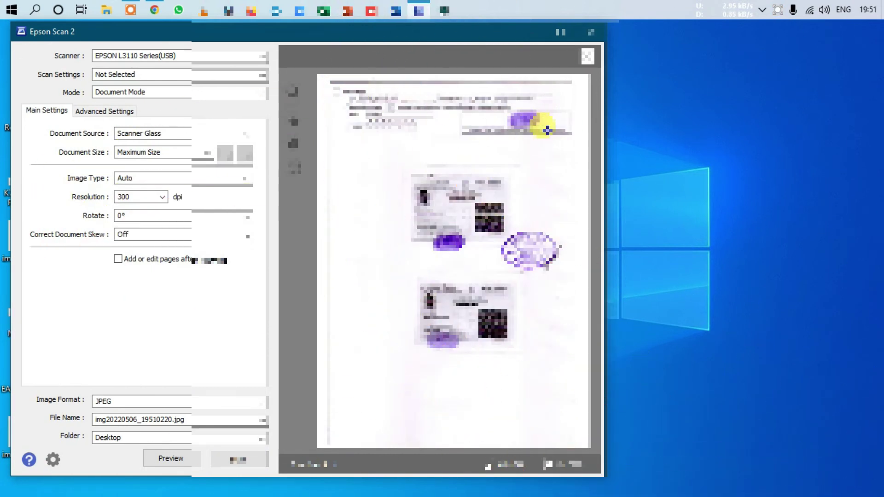
Step: Preview the signature, scan it at 600 dpi in Black & White, and close the folder
click(548, 137)
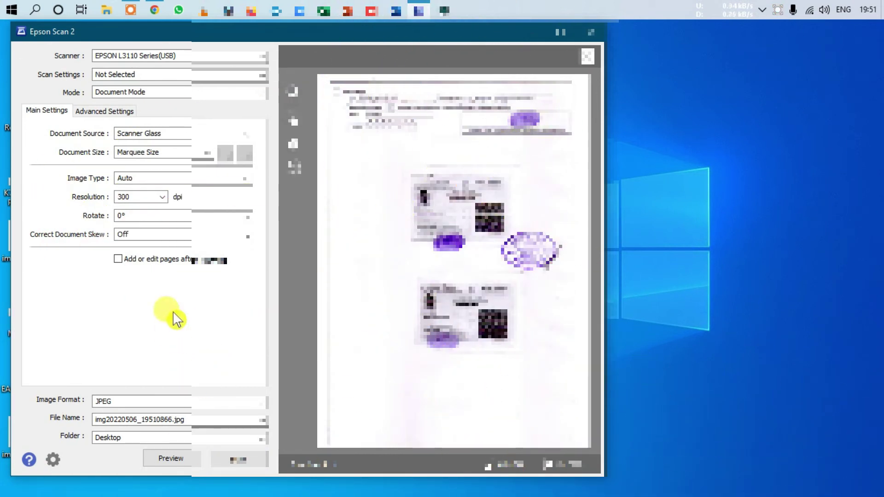
click(162, 197)
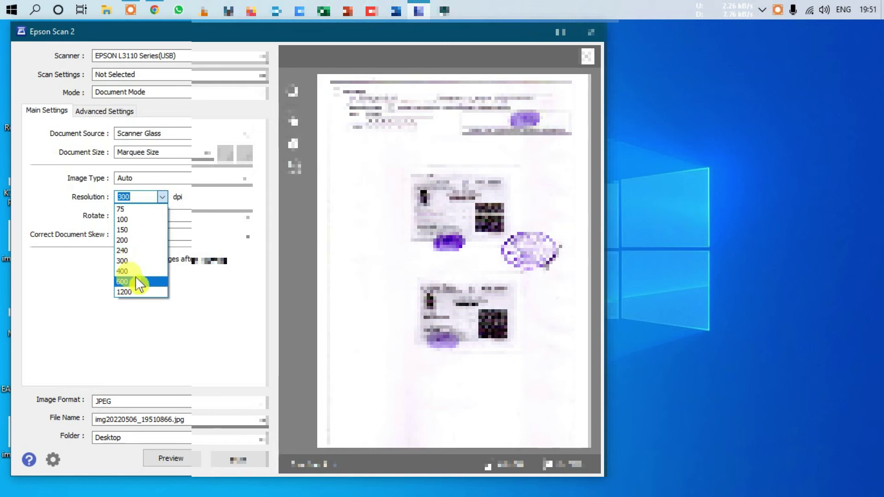
click(136, 283)
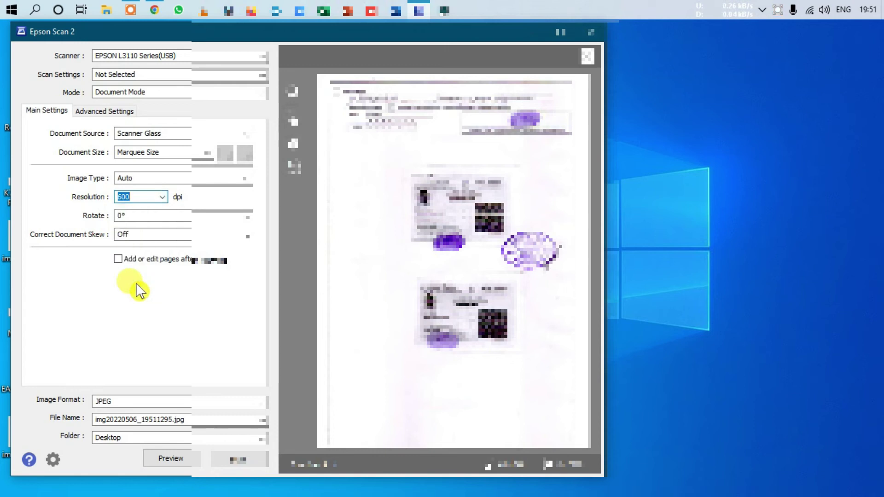
click(174, 178)
click(169, 220)
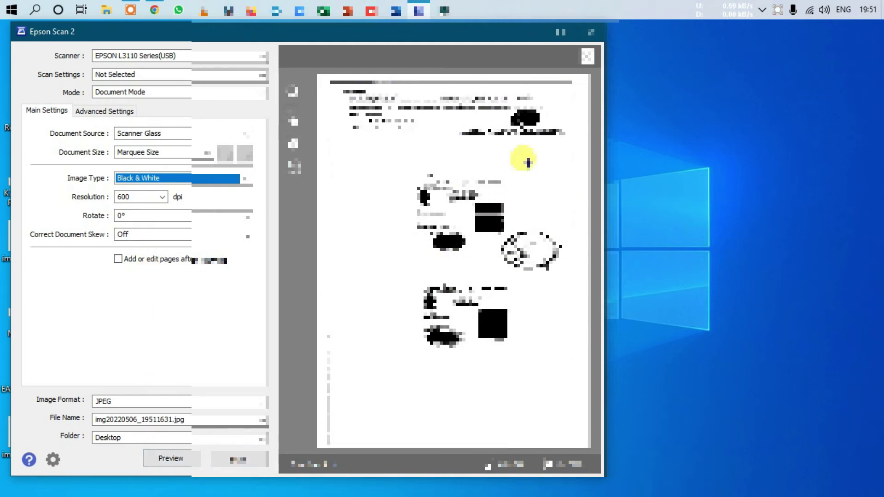
click(233, 457)
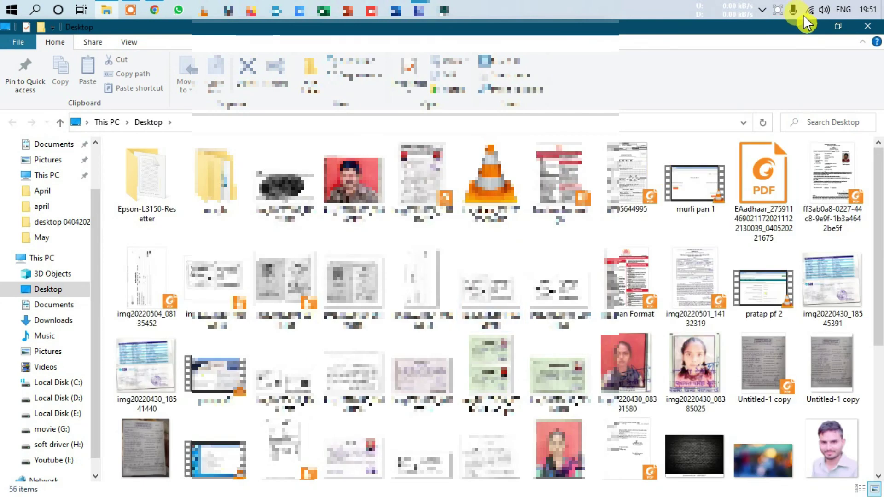
click(878, 31)
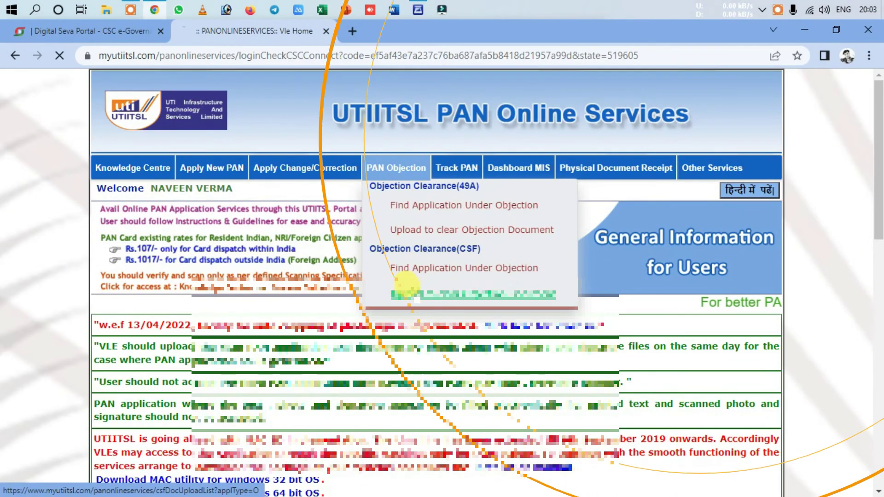
Step: Open the objection document upload form for the application and browse to the scanned PDF
click(414, 295)
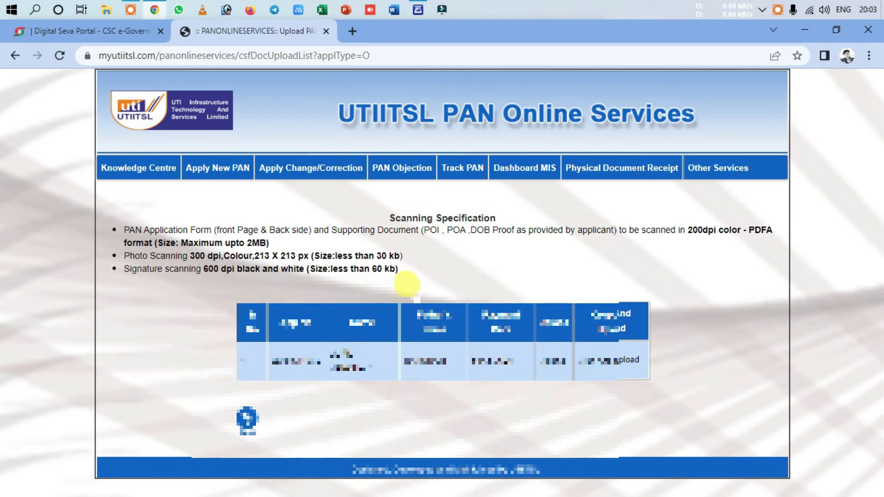
click(556, 363)
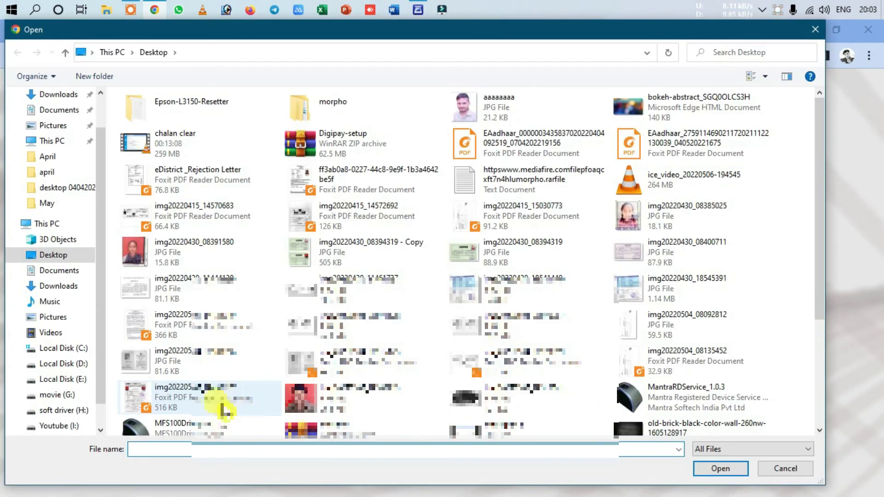
click(216, 399)
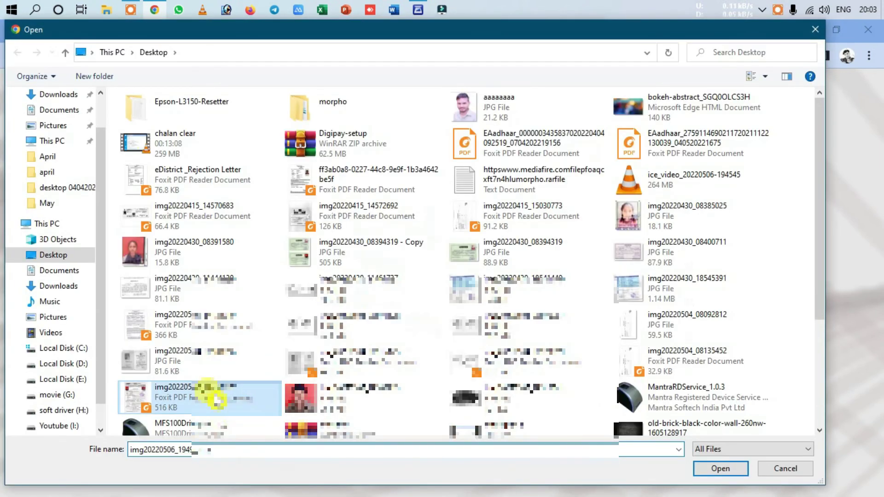